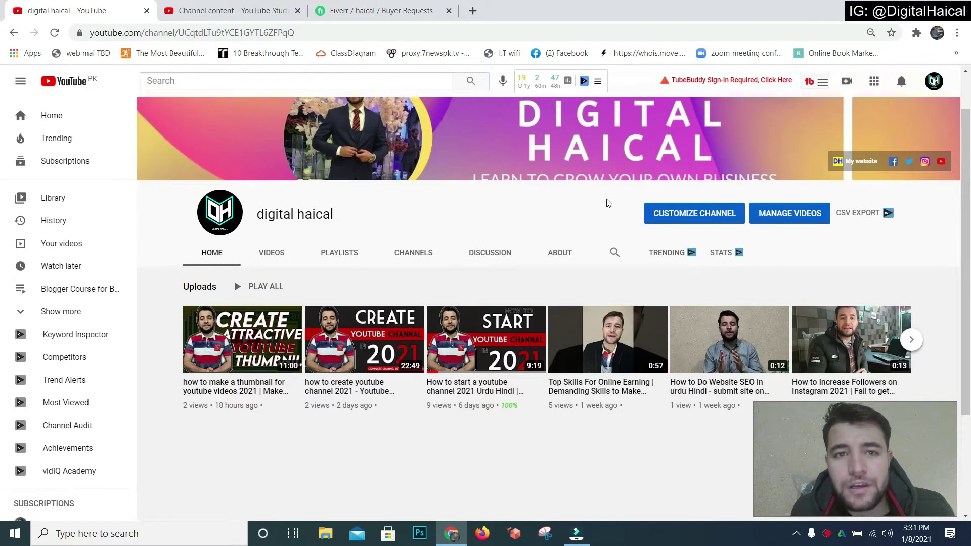
Step: Upload the video file 5 PRO Research Methods from the videos folder on drive MANI (F:) to the channel
click(847, 89)
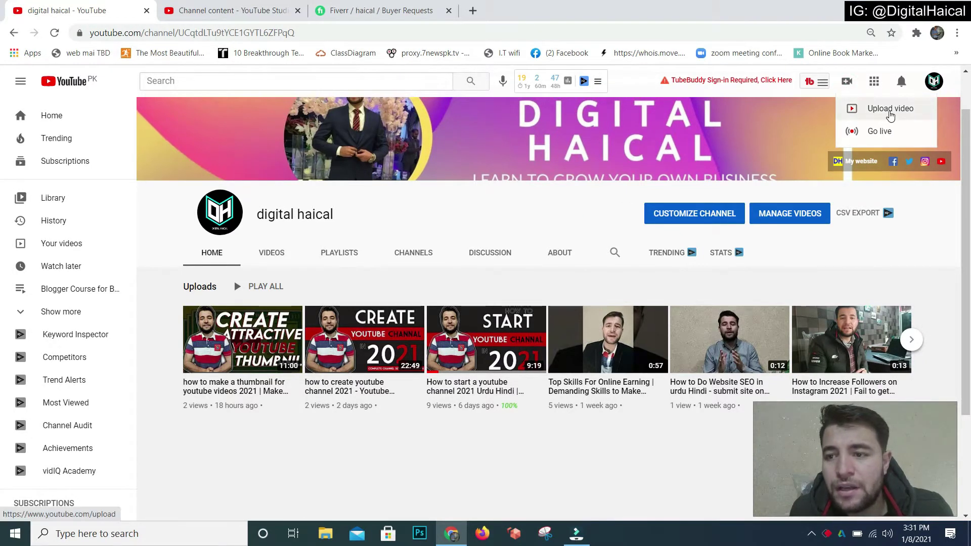
click(886, 108)
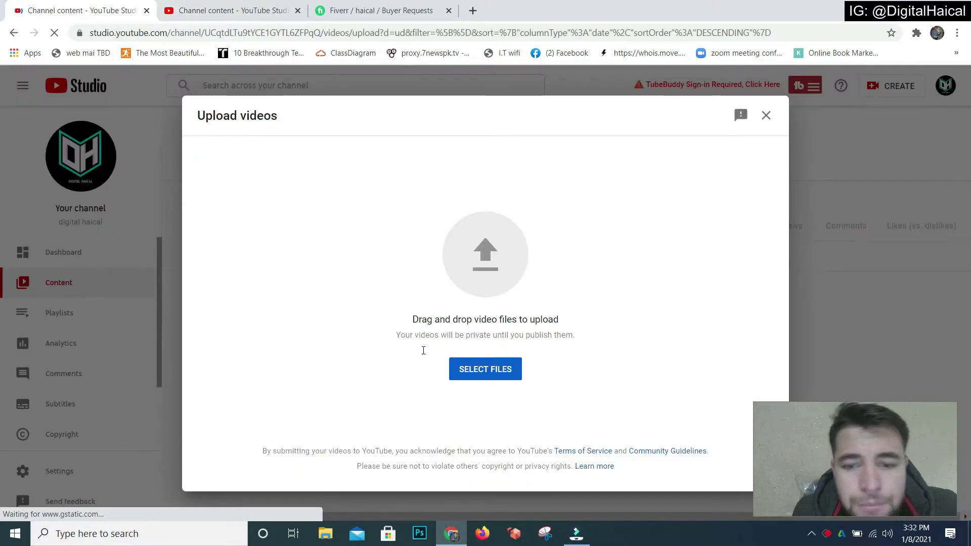
click(325, 534)
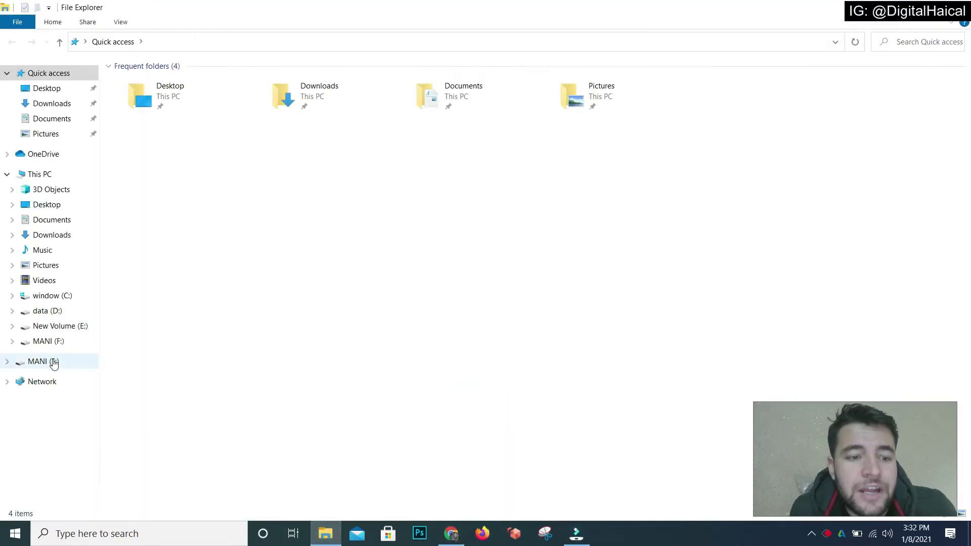
click(53, 363)
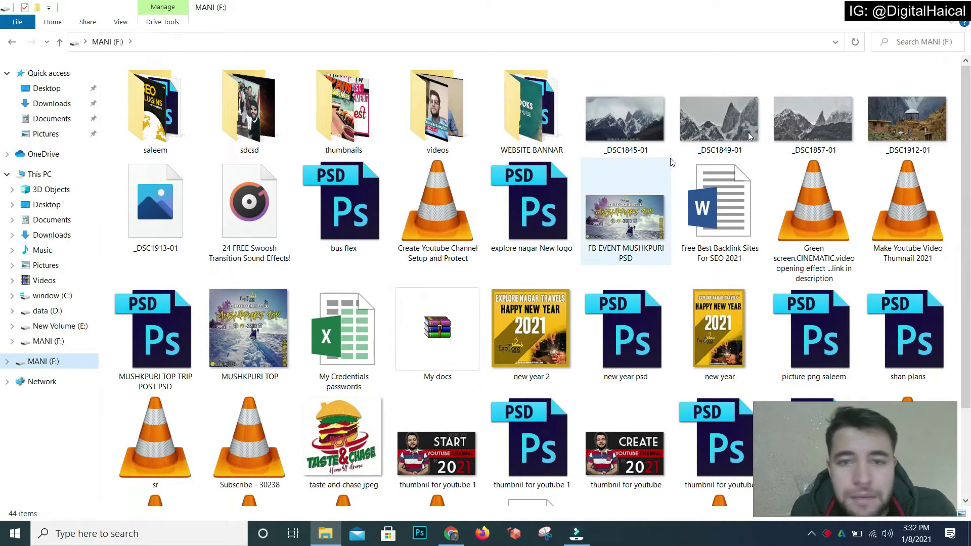
double_click(430, 113)
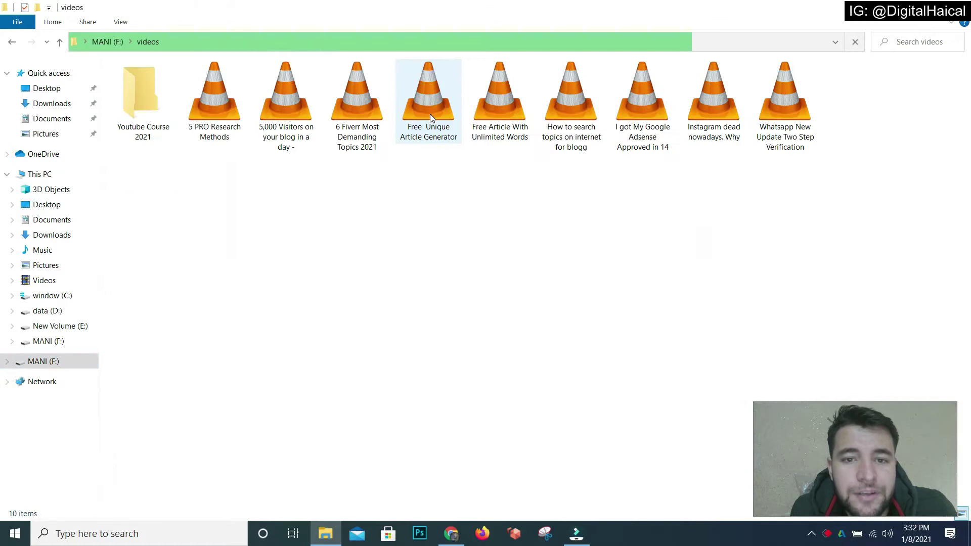
click(215, 101)
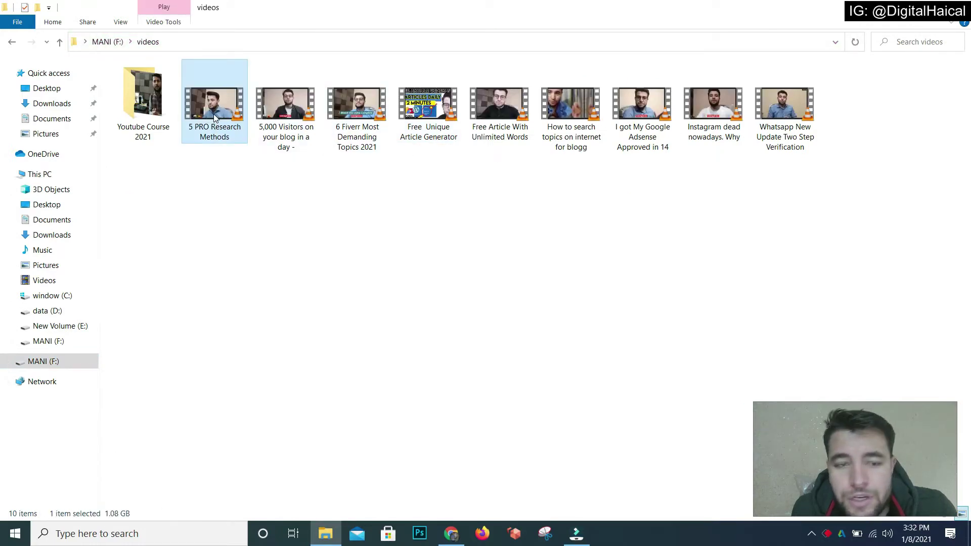
drag(214, 113, 493, 299)
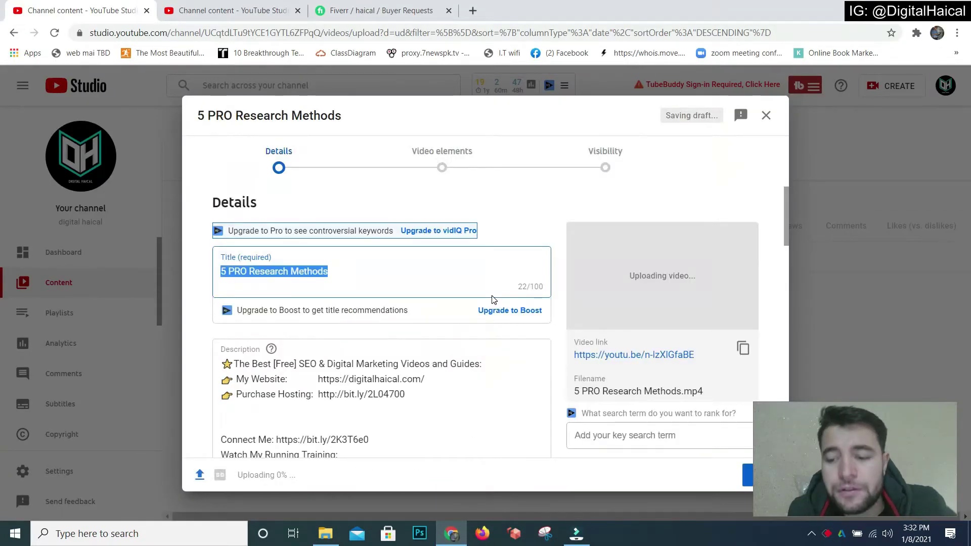
Step: Review the pre-filled description of the 5 PRO Research Methods upload, including its link lists, and close the video's details
scroll(431, 347, down, 3)
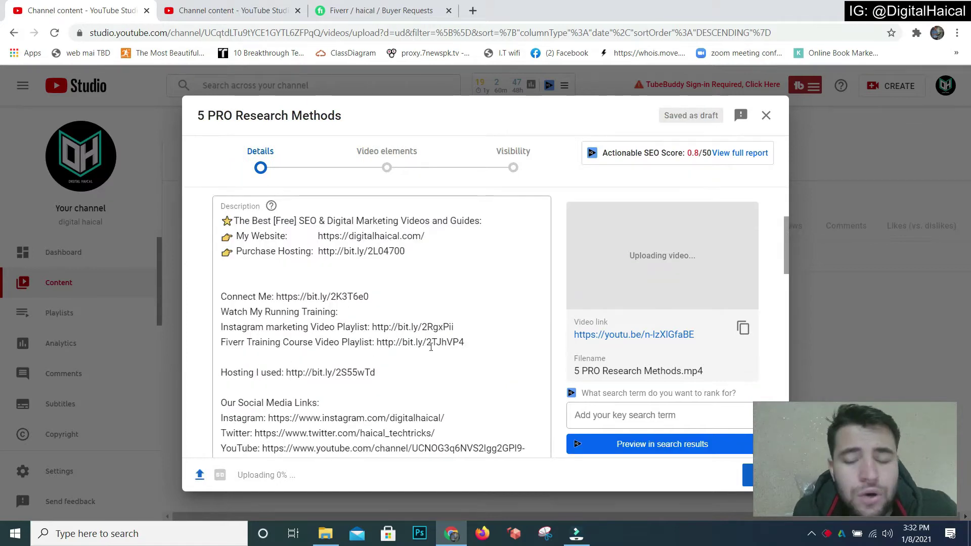
drag(788, 264, 785, 227)
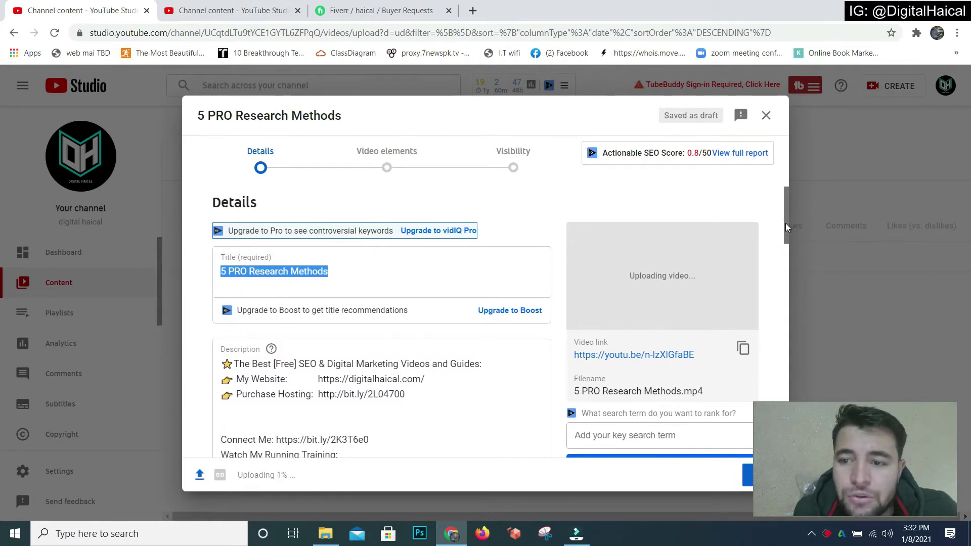
scroll(785, 223, down, 3)
drag(247, 226, 509, 402)
click(444, 371)
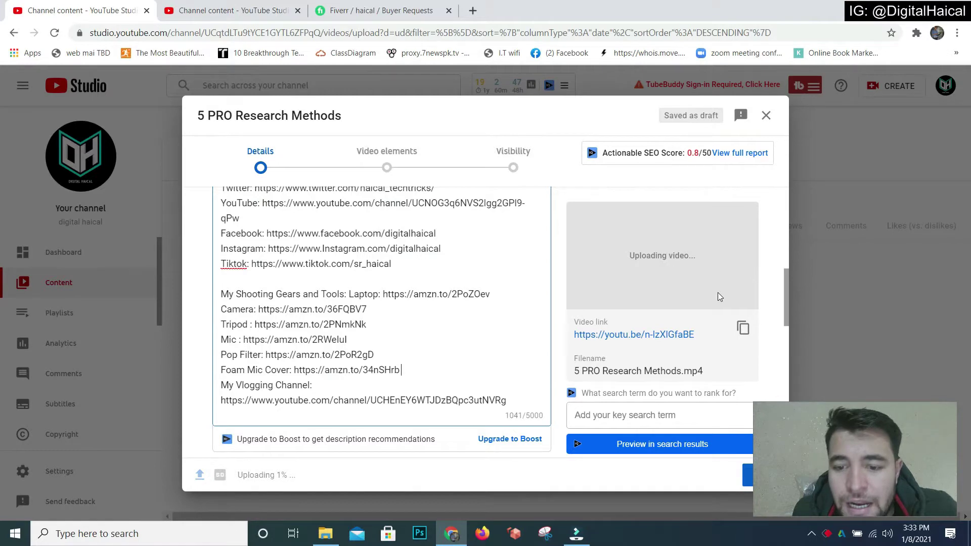
click(767, 115)
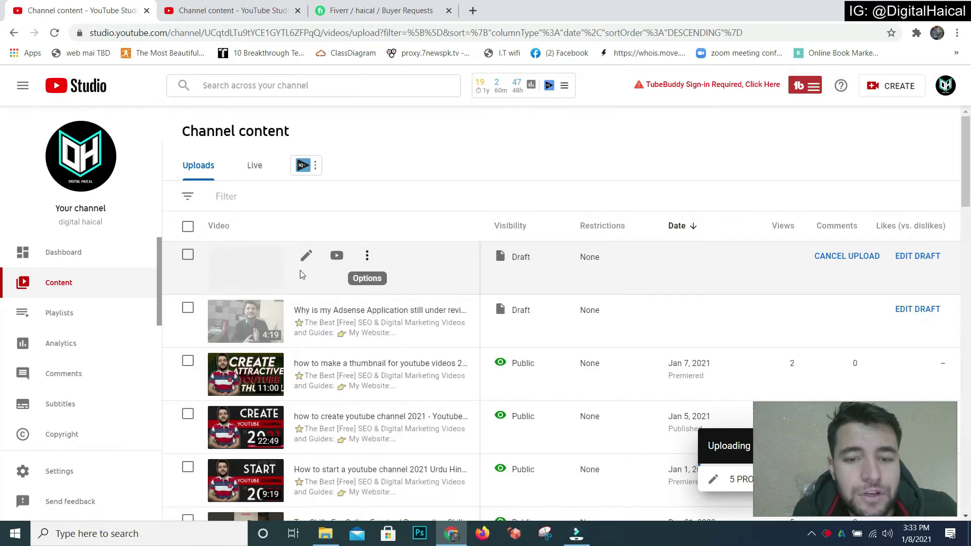
Step: Switch to the open Adsense application draft and examine the two keyword phrases that make up its title
click(198, 10)
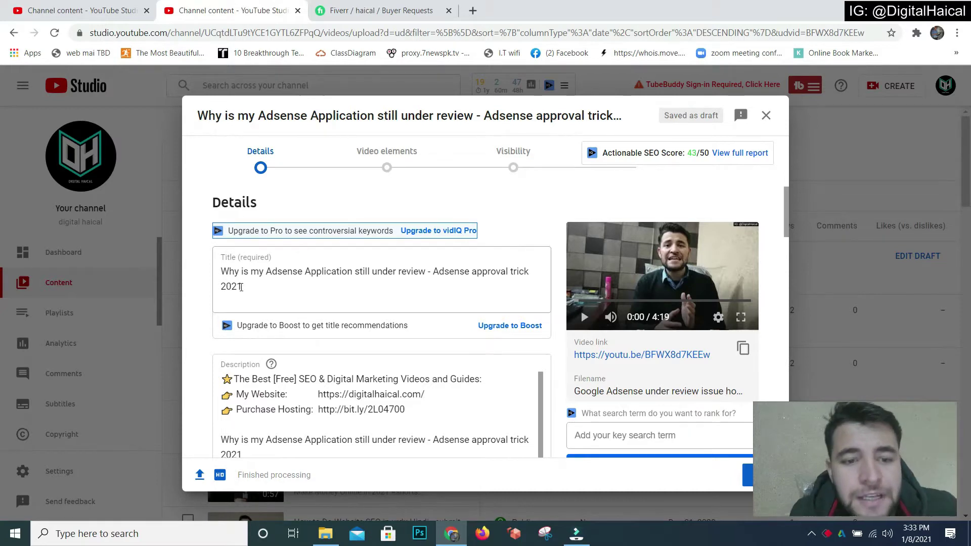
drag(244, 287, 221, 274)
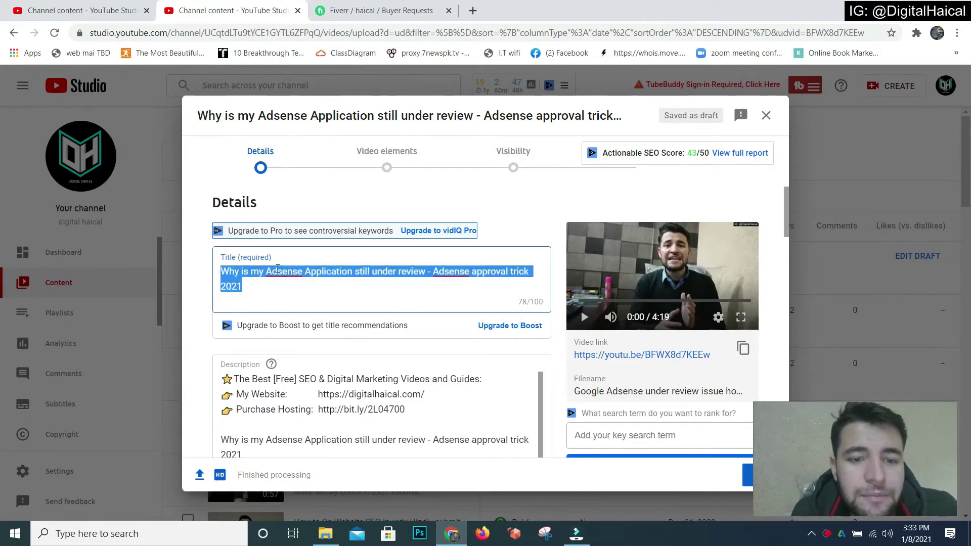
click(293, 274)
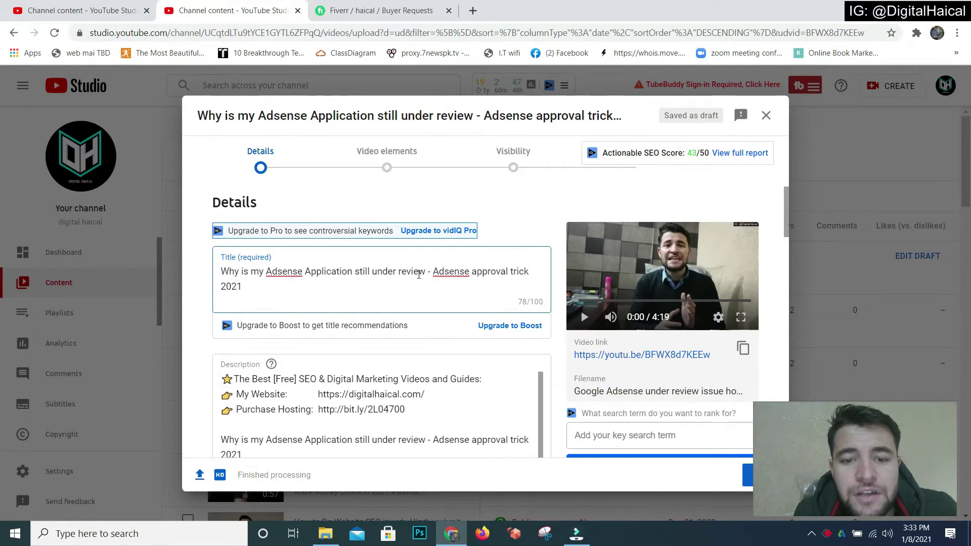
mouse_move(428, 271)
mouse_down()
mouse_move(226, 267)
mouse_move(417, 272)
mouse_up()
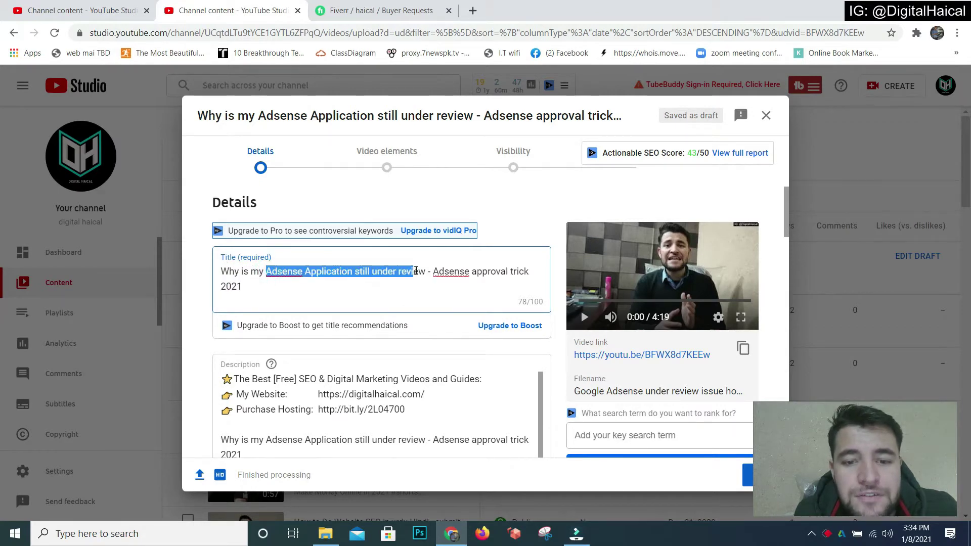
click(251, 273)
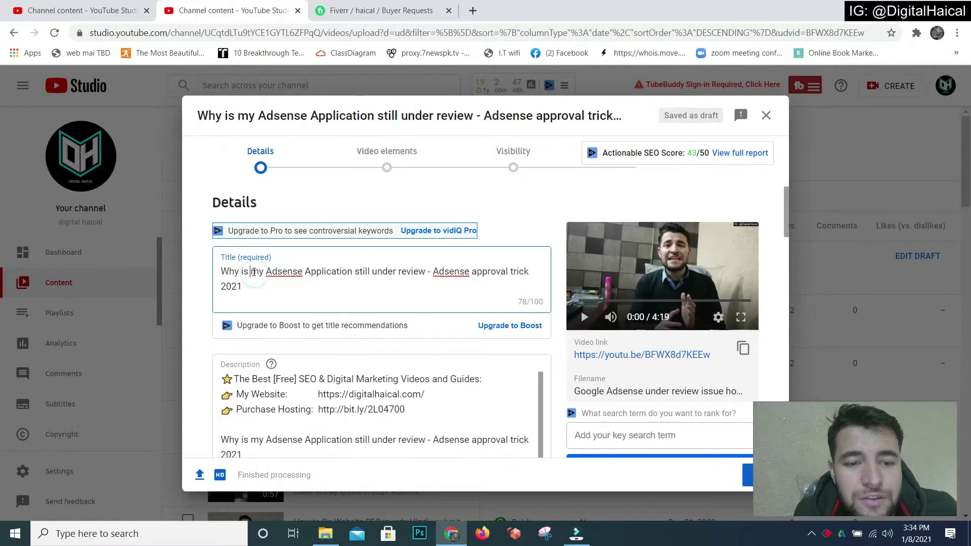
click(234, 272)
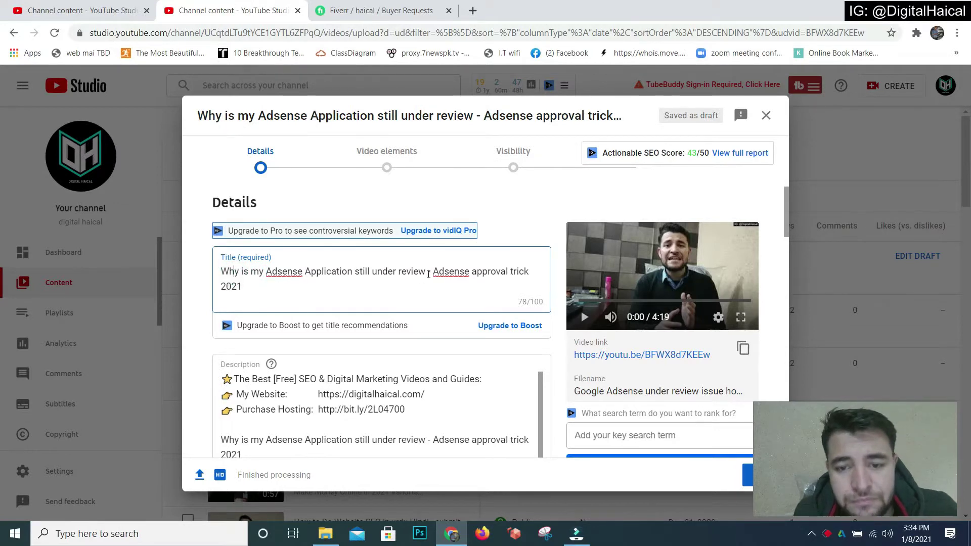
drag(434, 273, 444, 282)
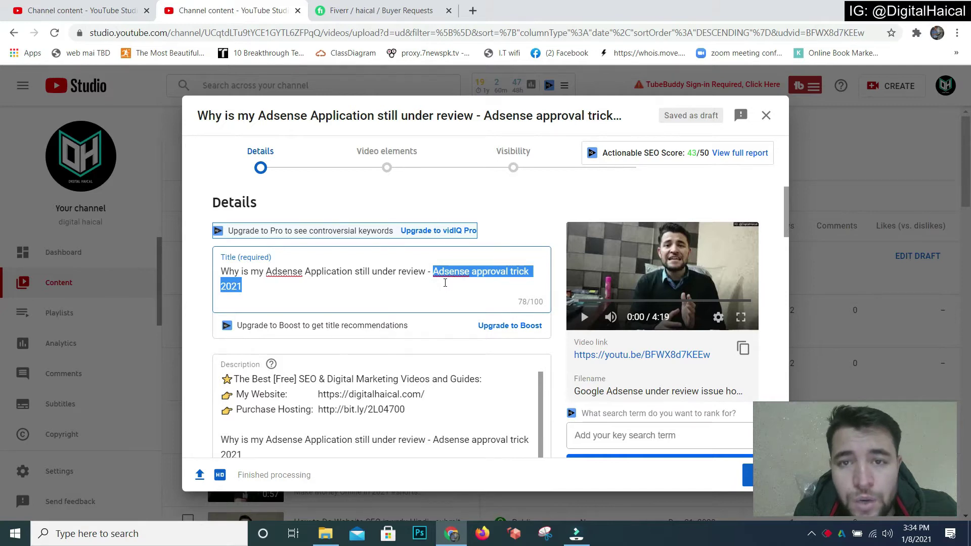
click(406, 288)
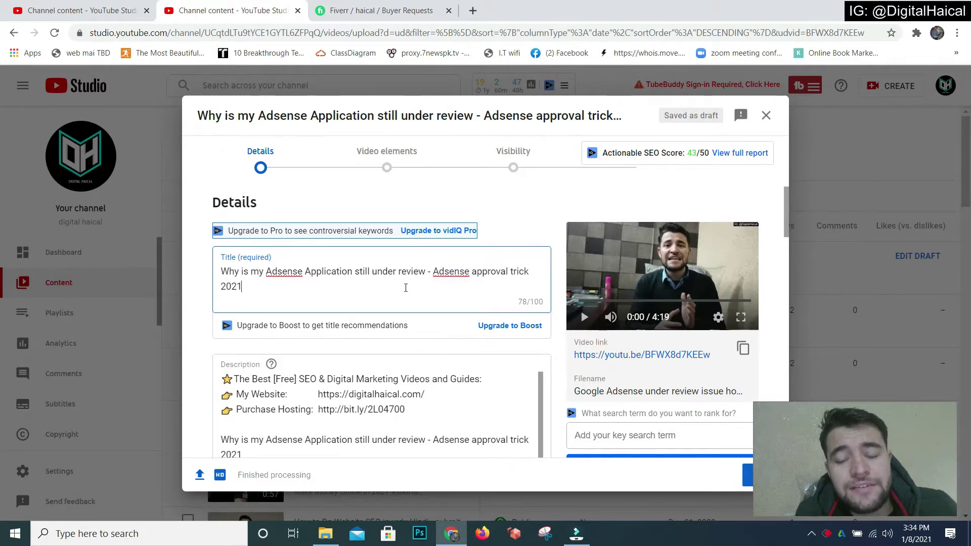
Step: Copy "Why is my Adsense Application still under review" from the title into the draft's vidIQ key search term
drag(428, 273, 219, 278)
key(ctrl+c)
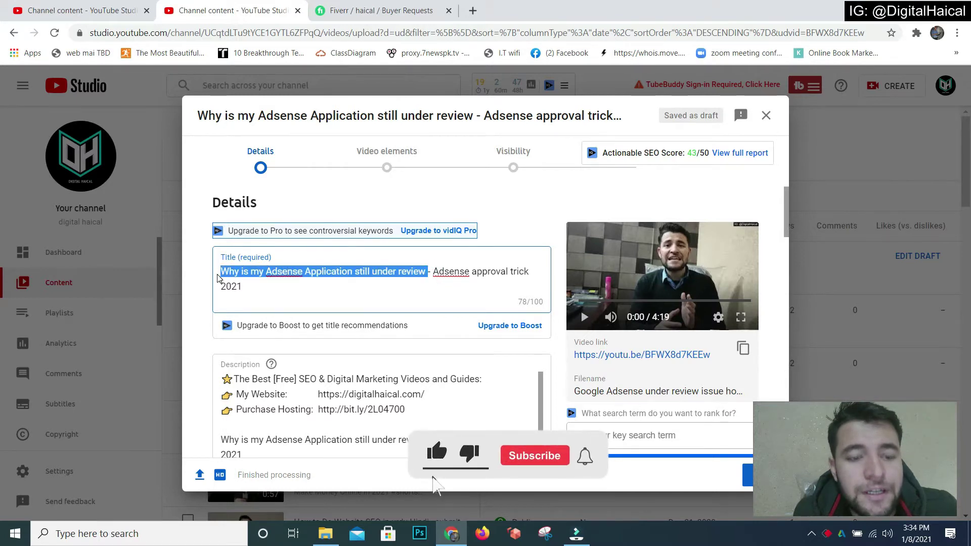
click(611, 436)
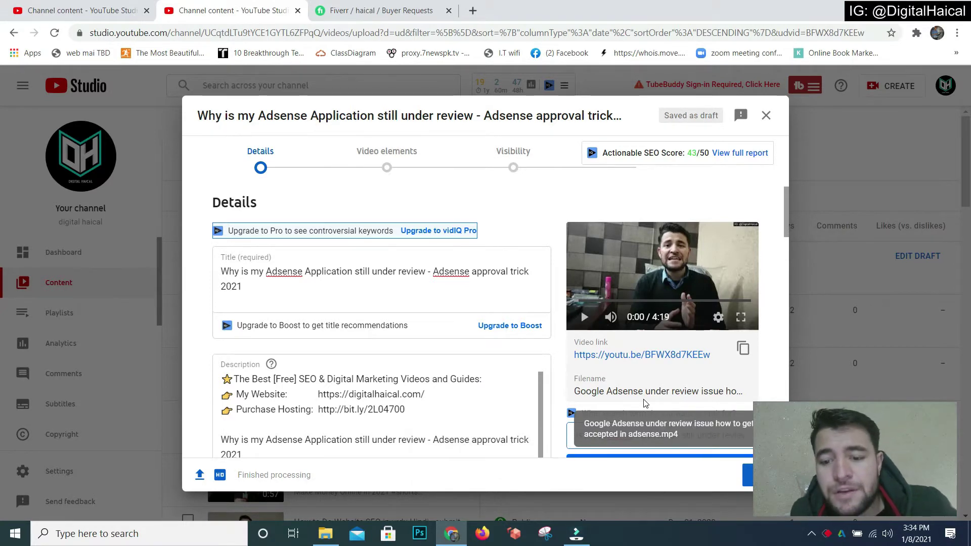
key(ctrl+v)
drag(785, 205, 788, 254)
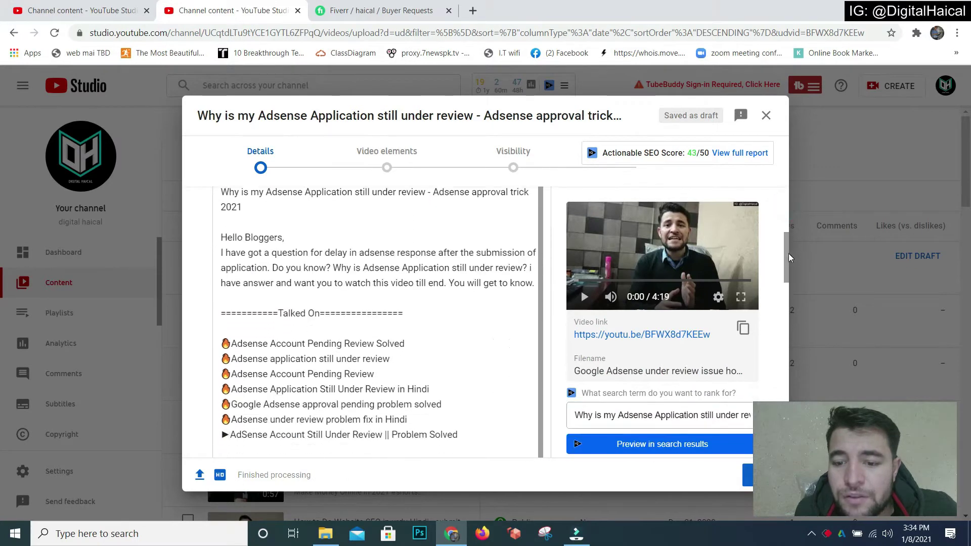
Step: Preview how the draft appears in search results for its key search term, and close the vidIQ preview
click(689, 445)
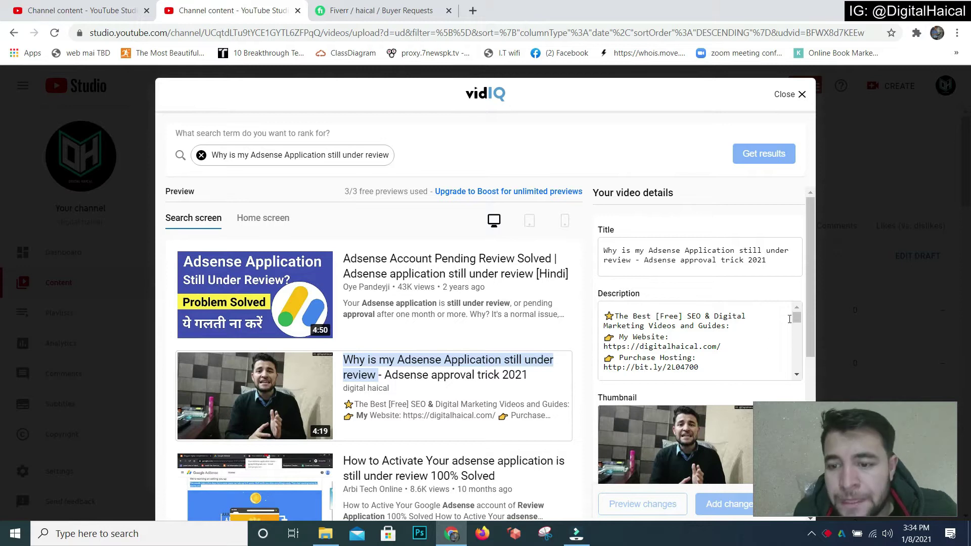
drag(809, 320, 837, 232)
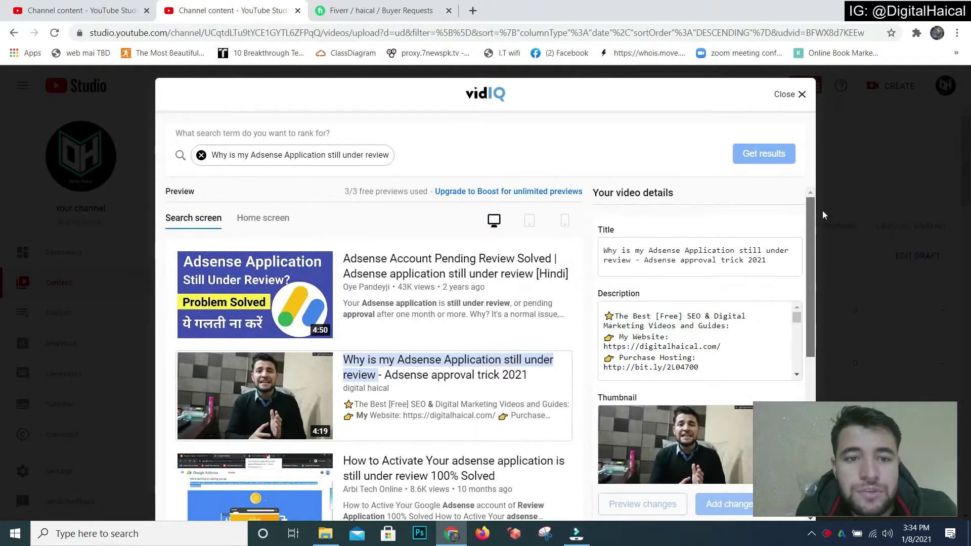
click(801, 94)
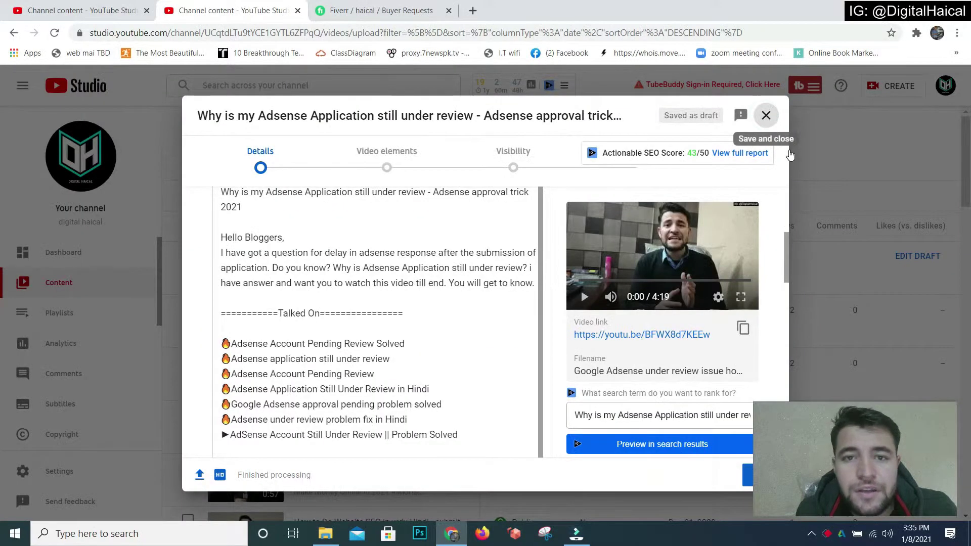
Step: Save and close the Adsense draft, reopen its details, and expand the additional options to reach the tags section
click(764, 113)
click(305, 256)
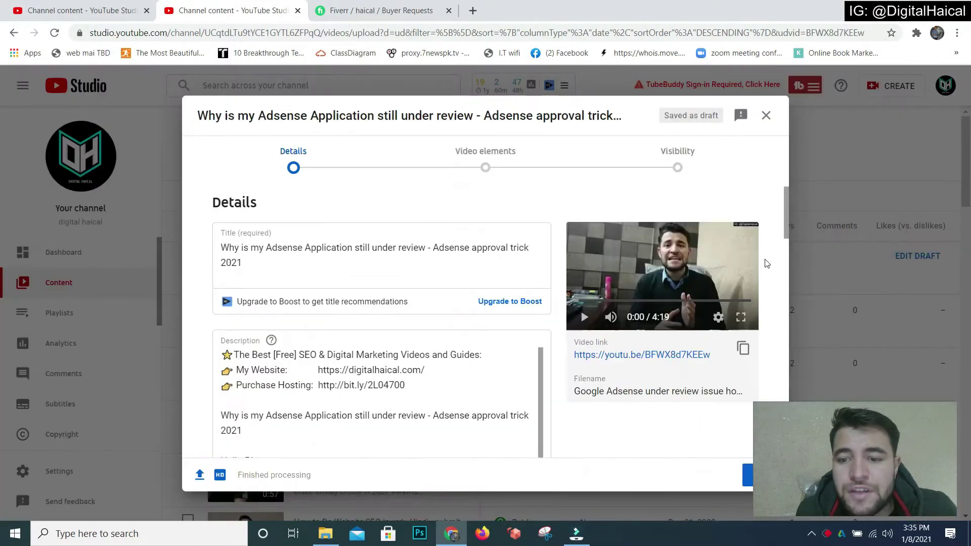
drag(787, 214, 758, 391)
click(235, 416)
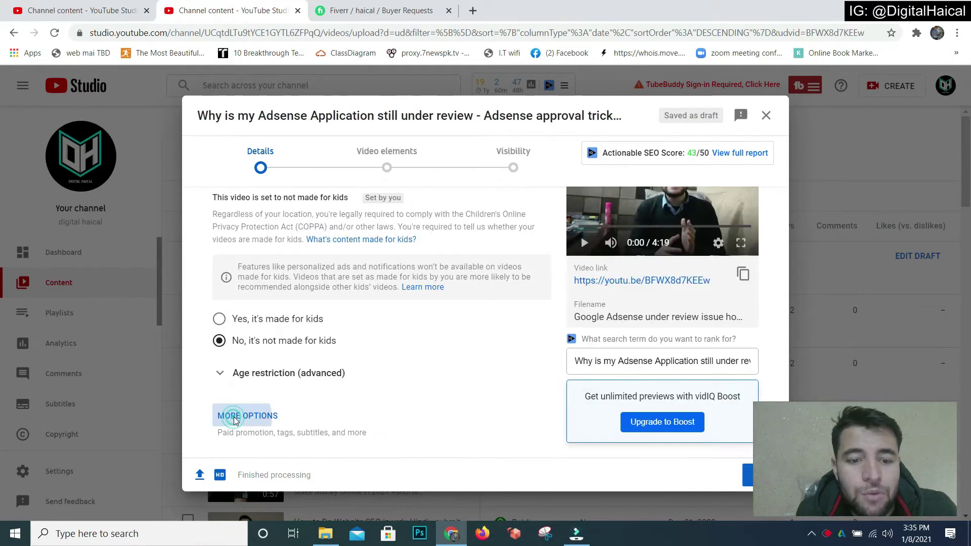
drag(787, 323, 781, 403)
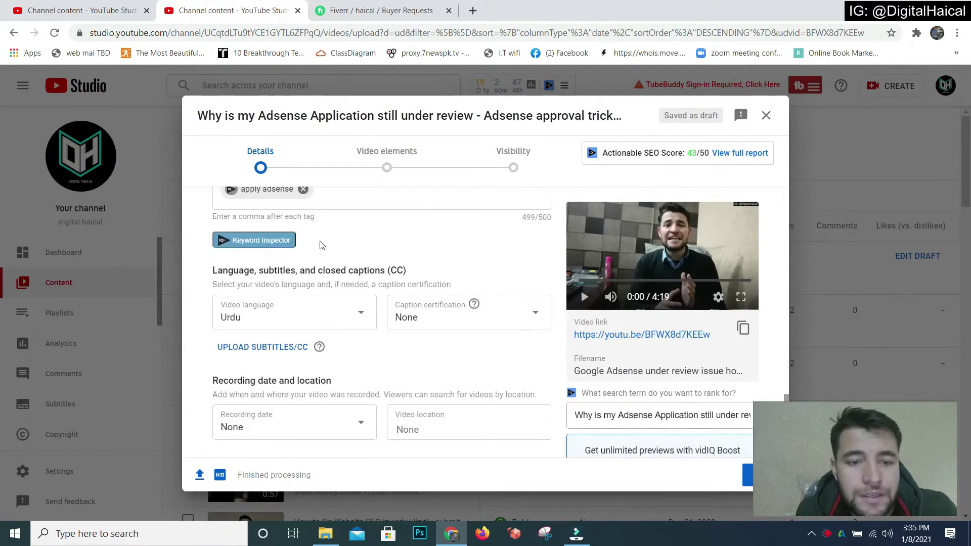
Step: Look up "adsense approvel trick" in the vidIQ Keyword Inspector, review the related keywords, and close the inspector
click(282, 245)
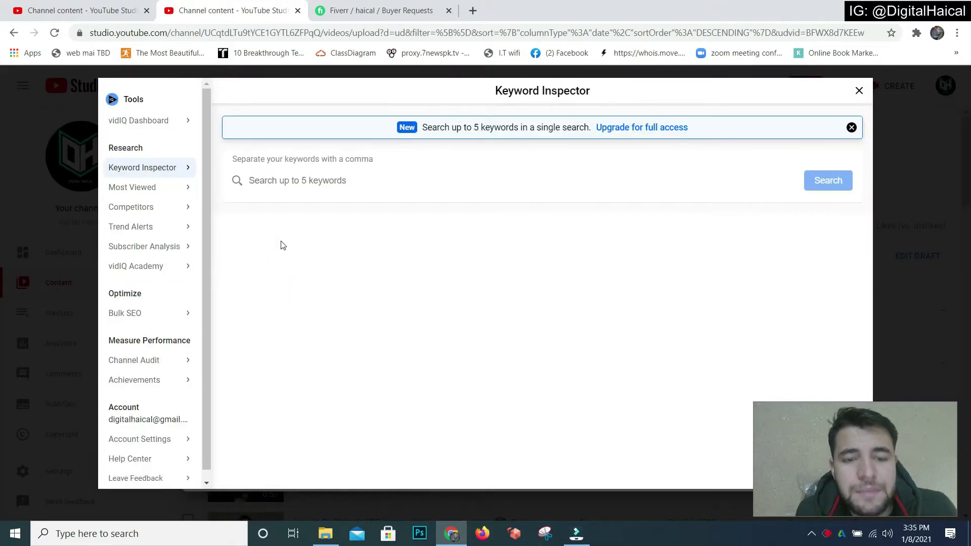
click(318, 188)
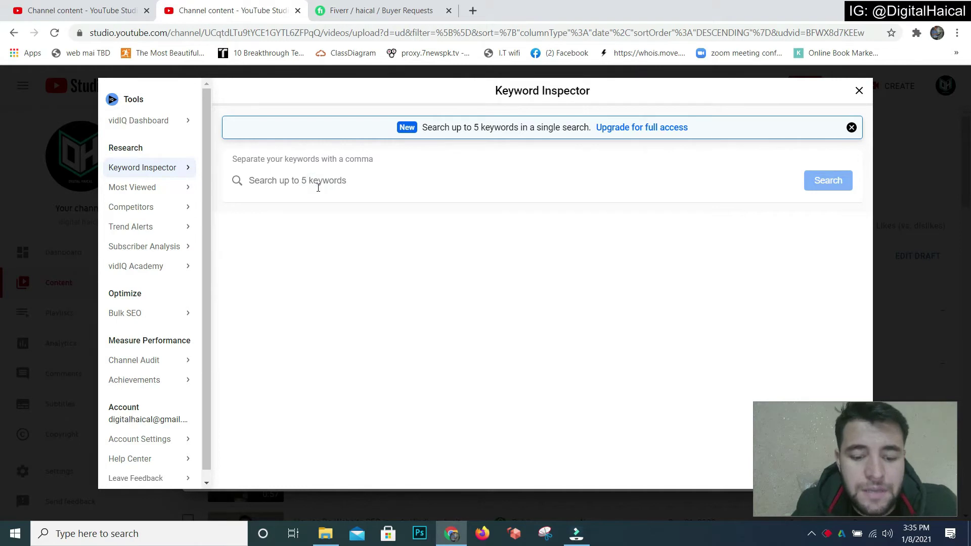
text(adsen)
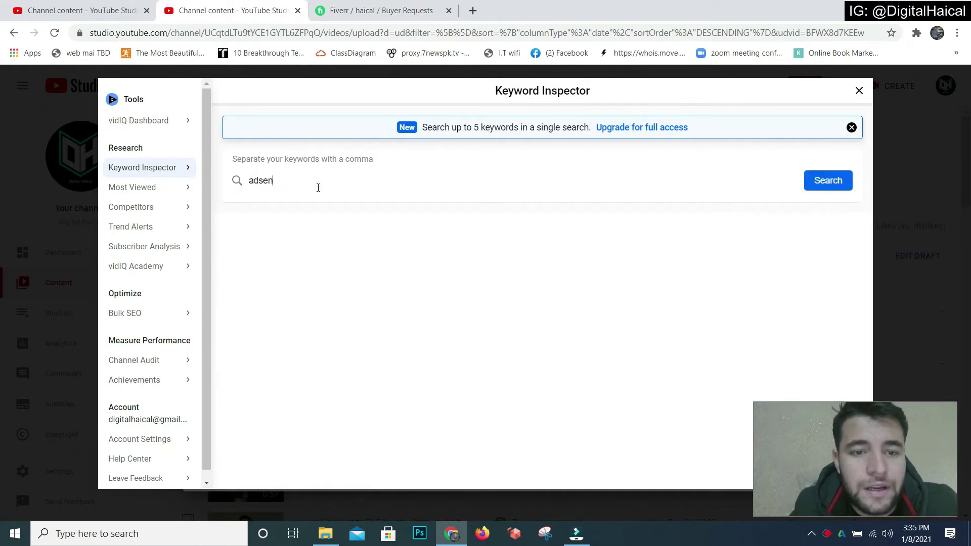
text(se approvel trick)
key(Return)
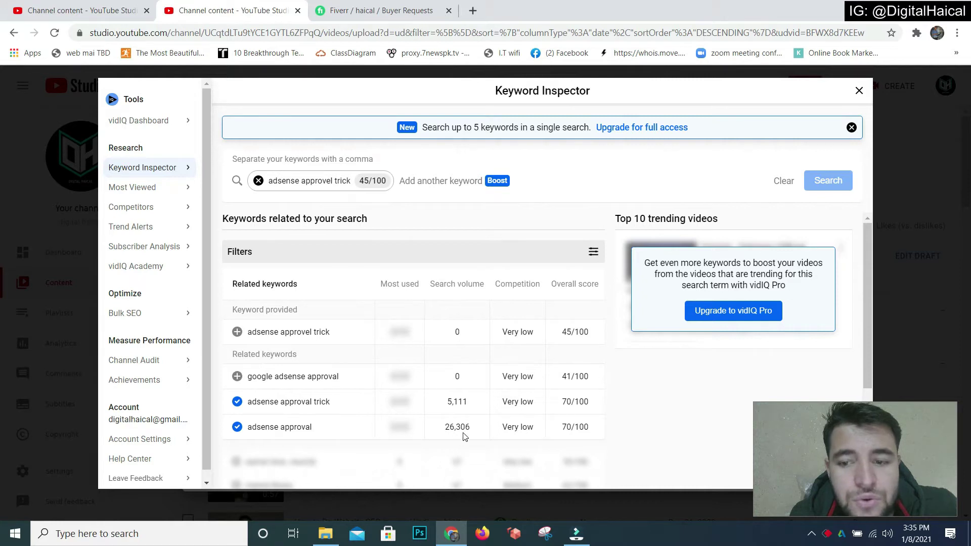
click(859, 91)
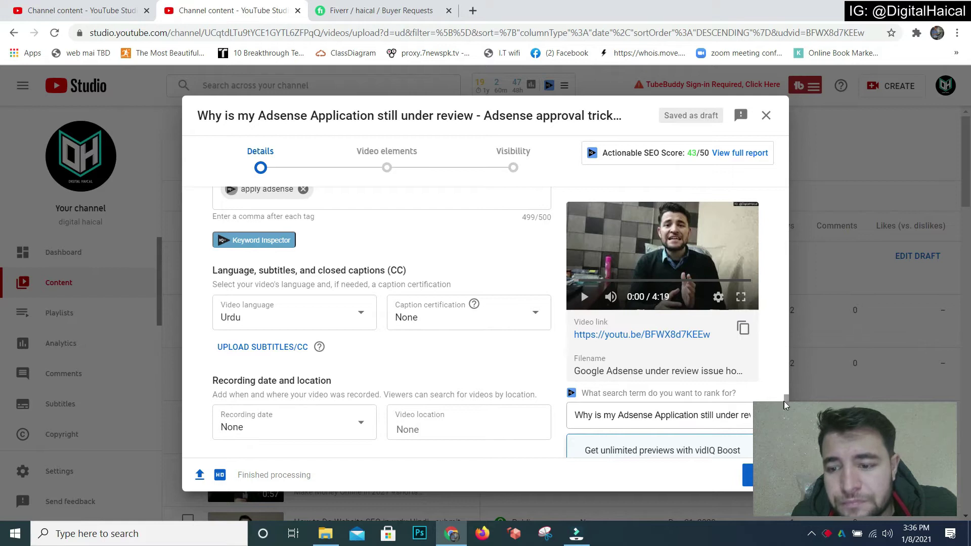
Step: Review the Adsense draft's title and the use of its key phrase in the description's opening paragraph
drag(787, 399, 796, 136)
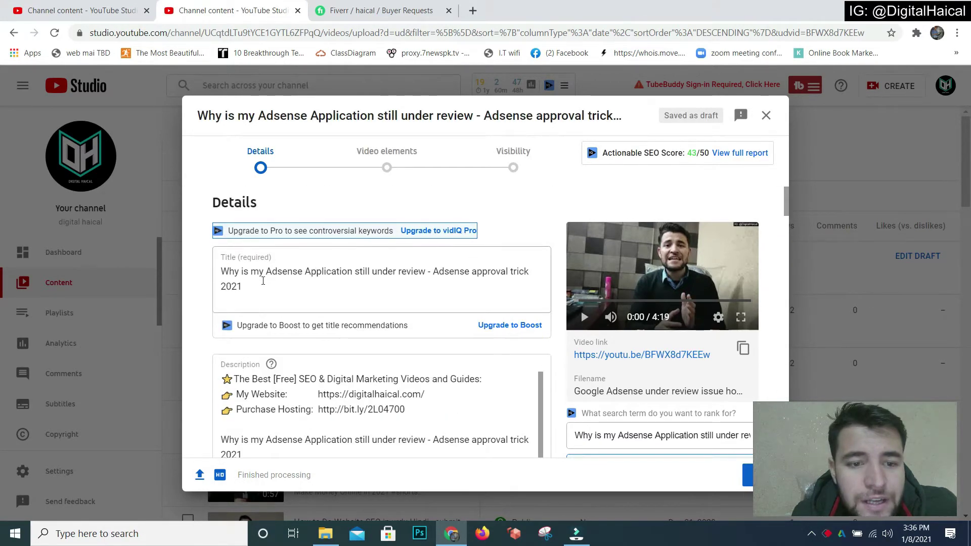
drag(247, 286, 220, 273)
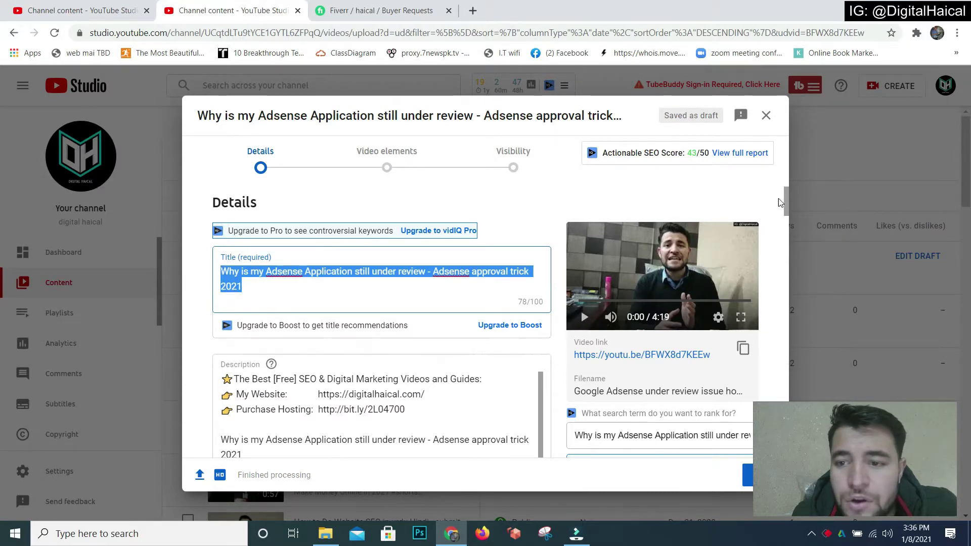
drag(785, 201, 785, 228)
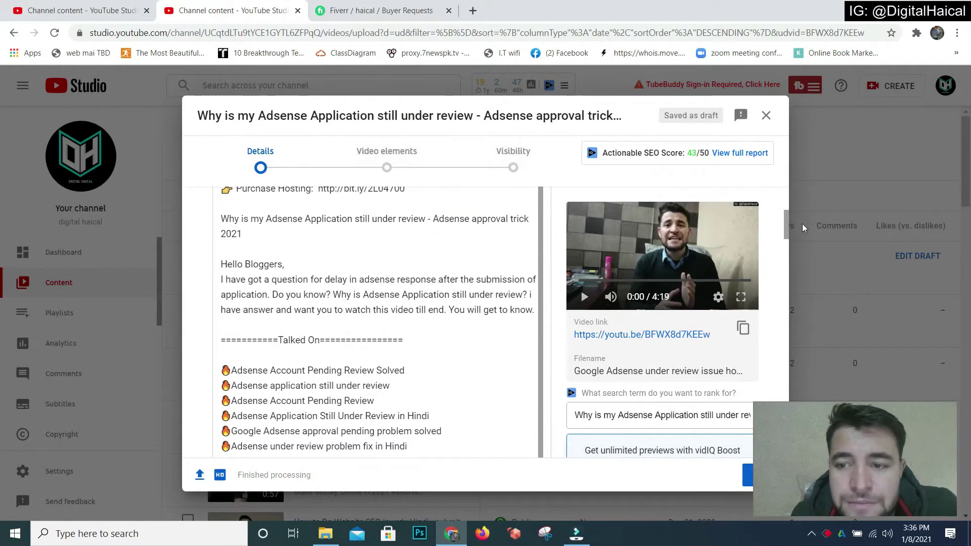
drag(785, 224, 786, 230)
drag(307, 236, 401, 257)
click(397, 246)
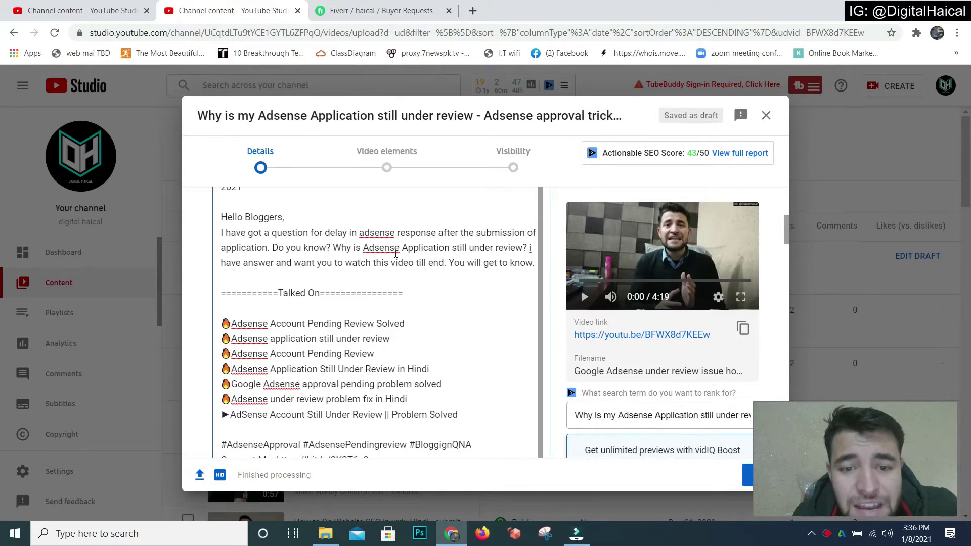
drag(523, 247, 334, 247)
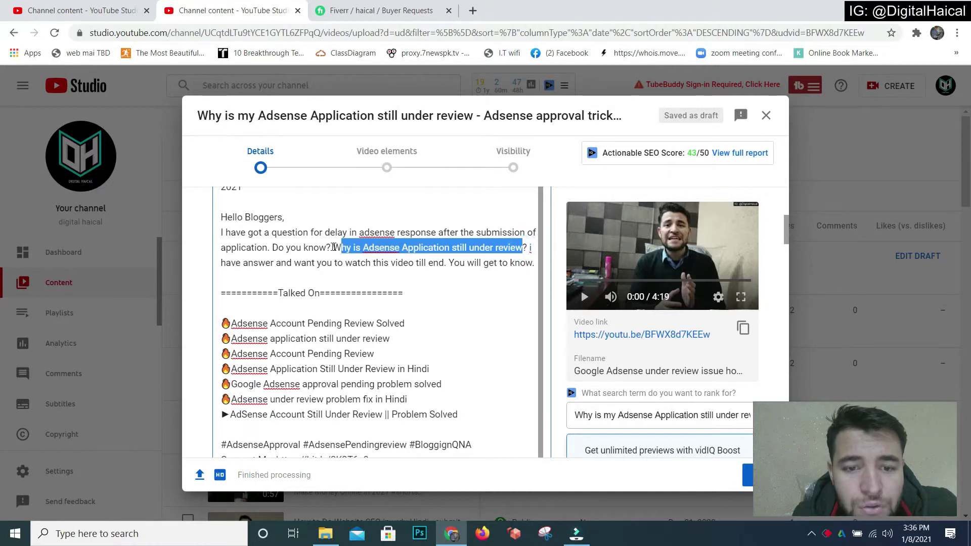
click(397, 258)
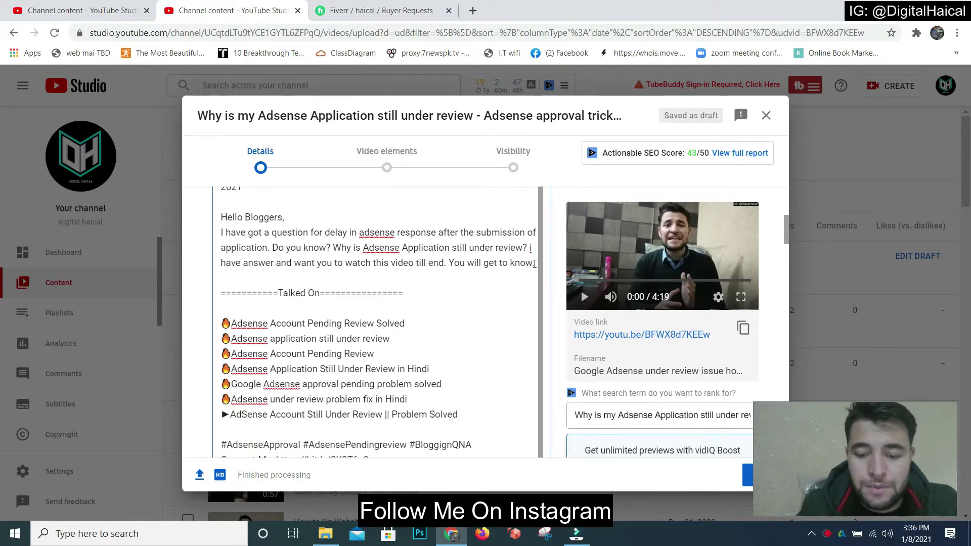
Step: Extend the description's sentence ending "You will get to know" with "this amazing Adsense approval trick 2021"
key(BackSpace)
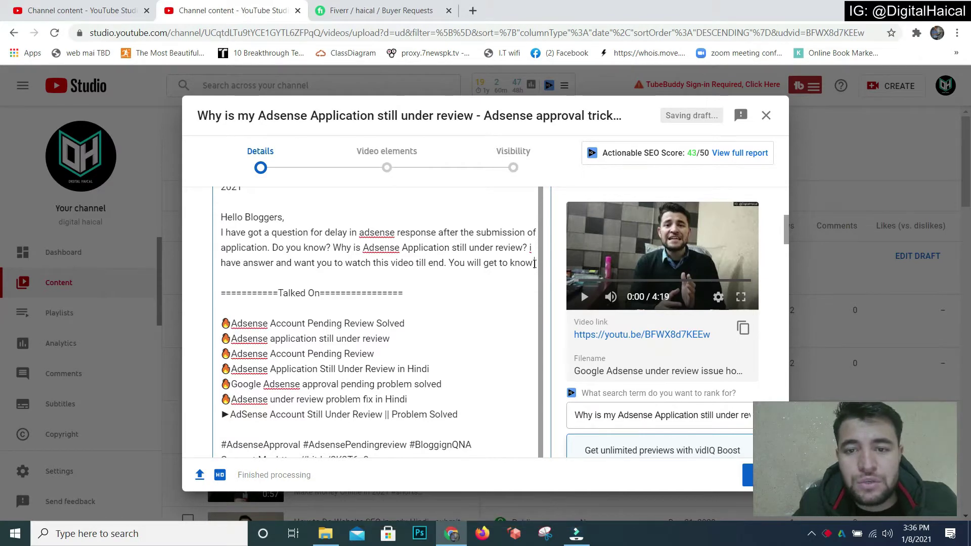
text(th)
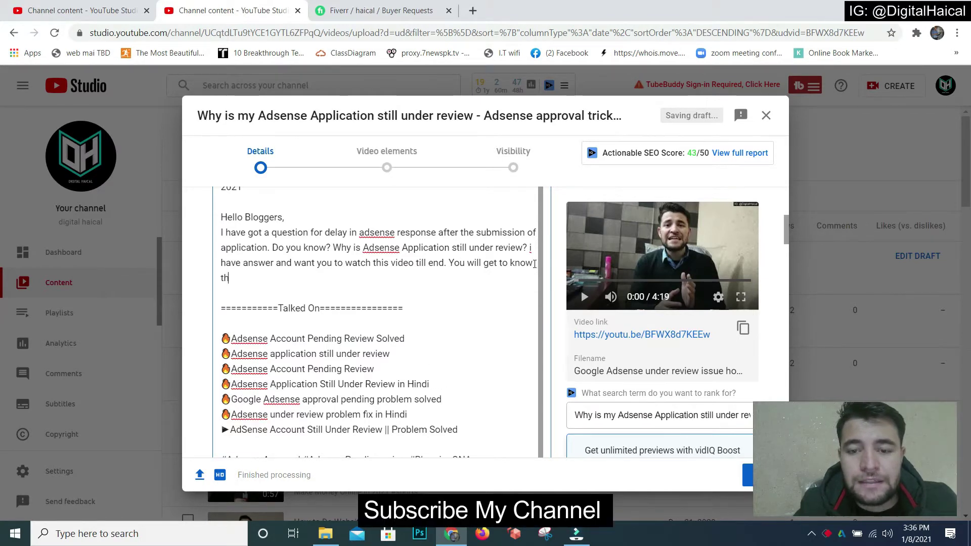
text(is amazing )
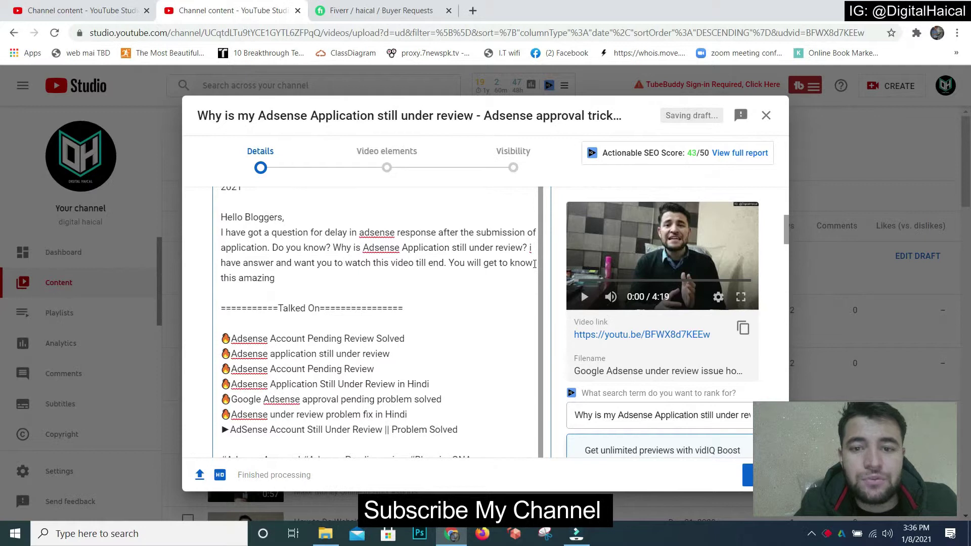
text(Adsense)
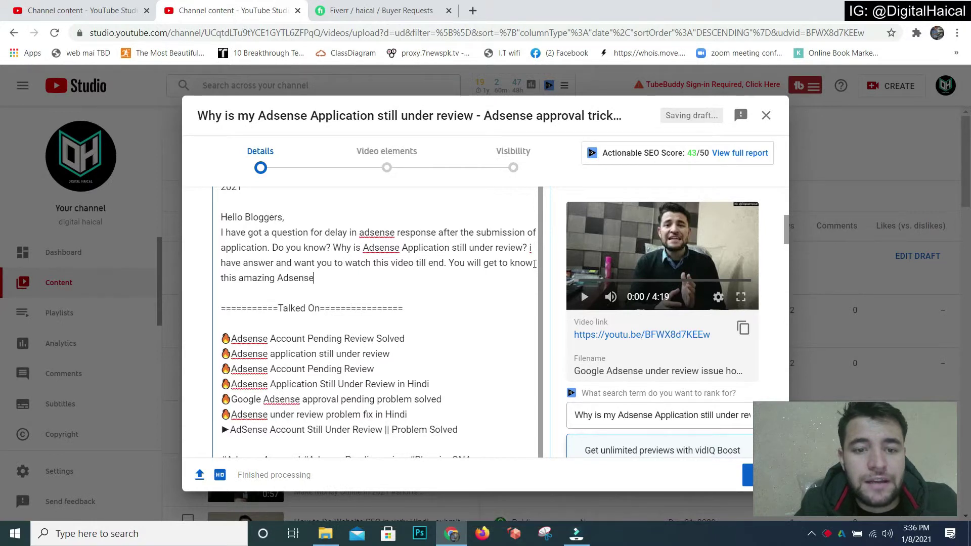
text( approval trick)
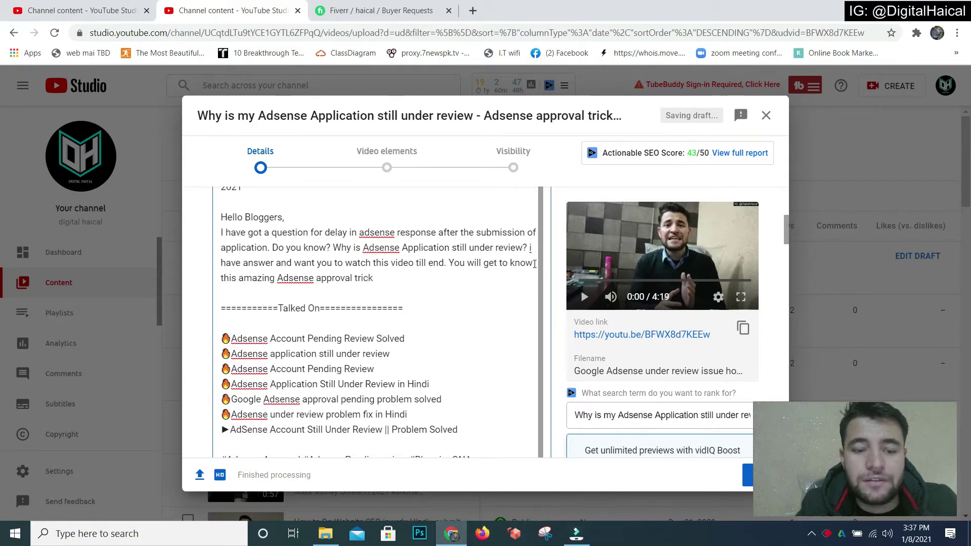
text( 2021)
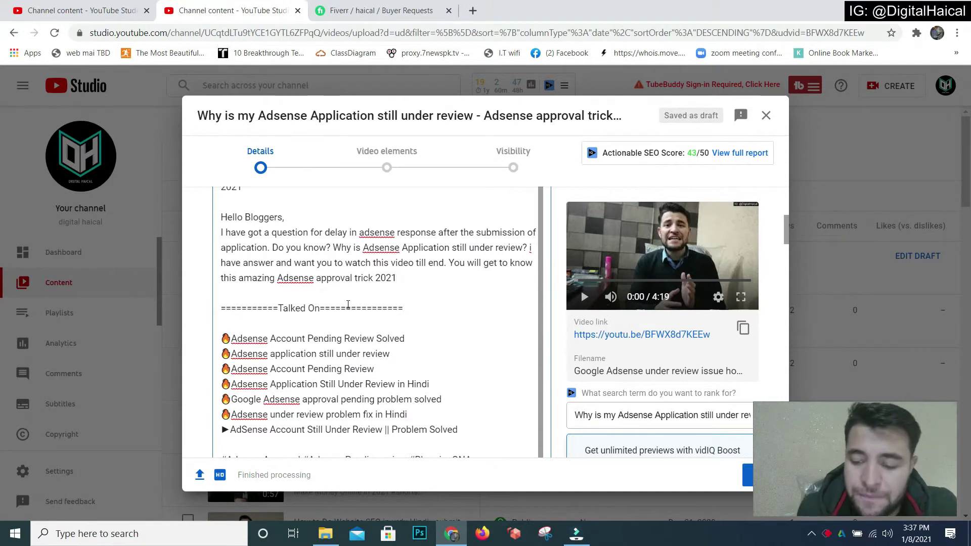
Step: Add the hashtags "#digitalhaical #AdsenseApplicationUnderReview #GoogleAdsense2021" on a new line below the description's opening paragraph
key(Return)
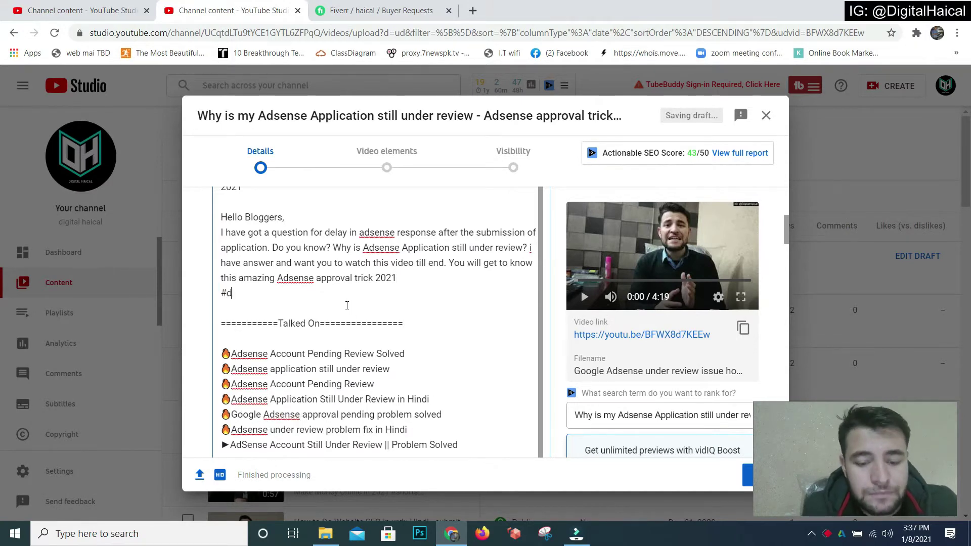
text(#digitalhaical #)
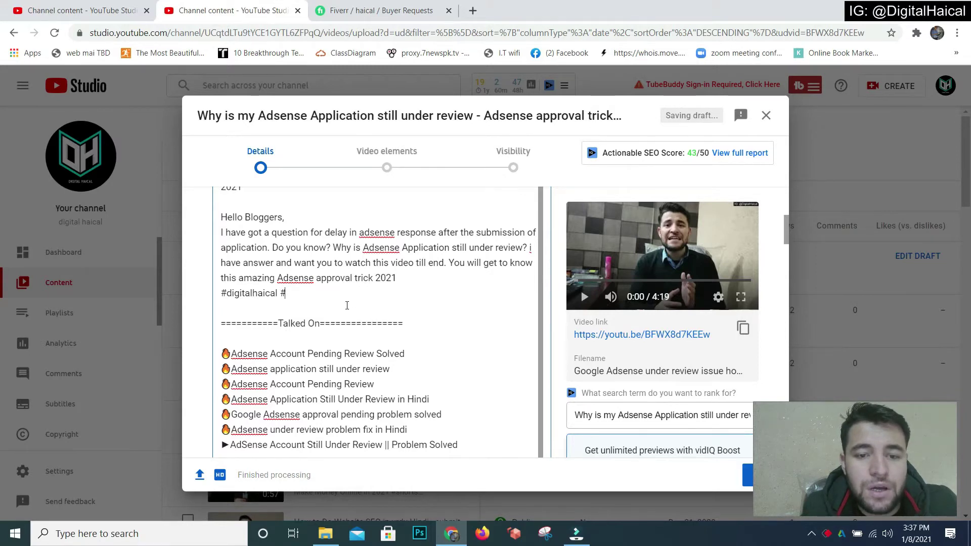
text(AdsenseApplicationU)
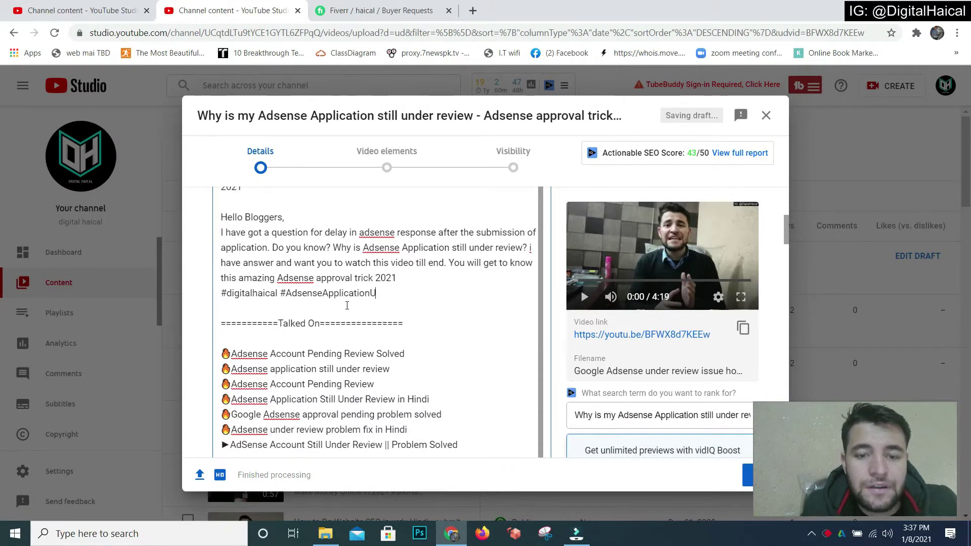
text(nderRev)
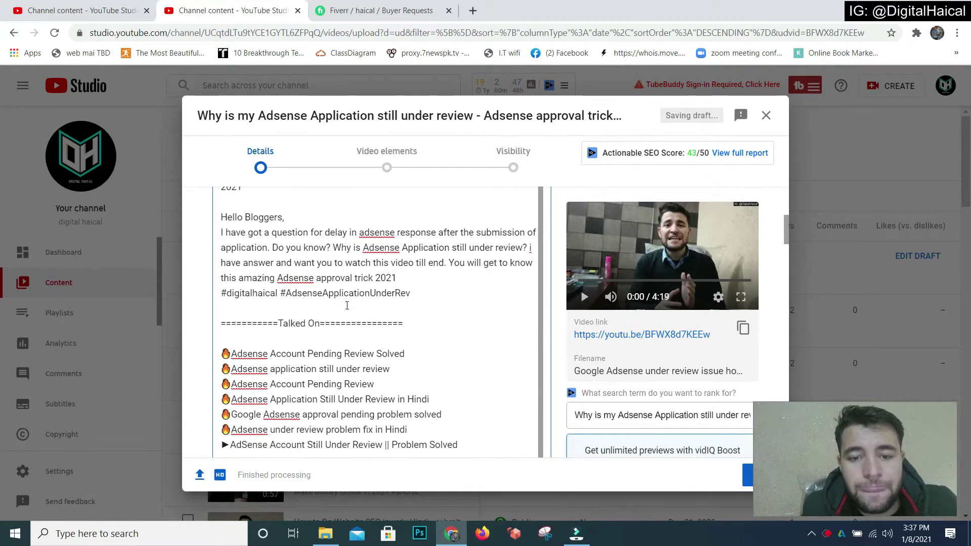
text(eiiew )
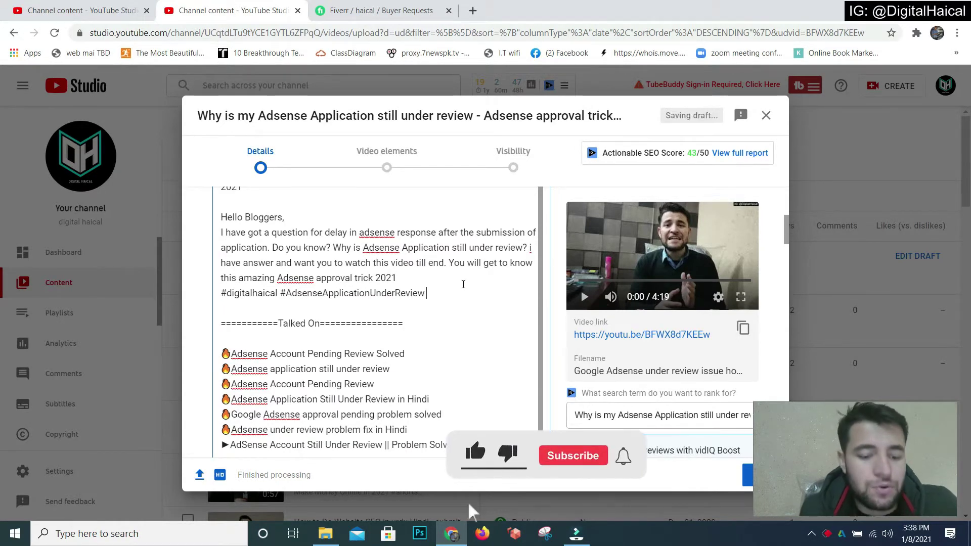
text(#A)
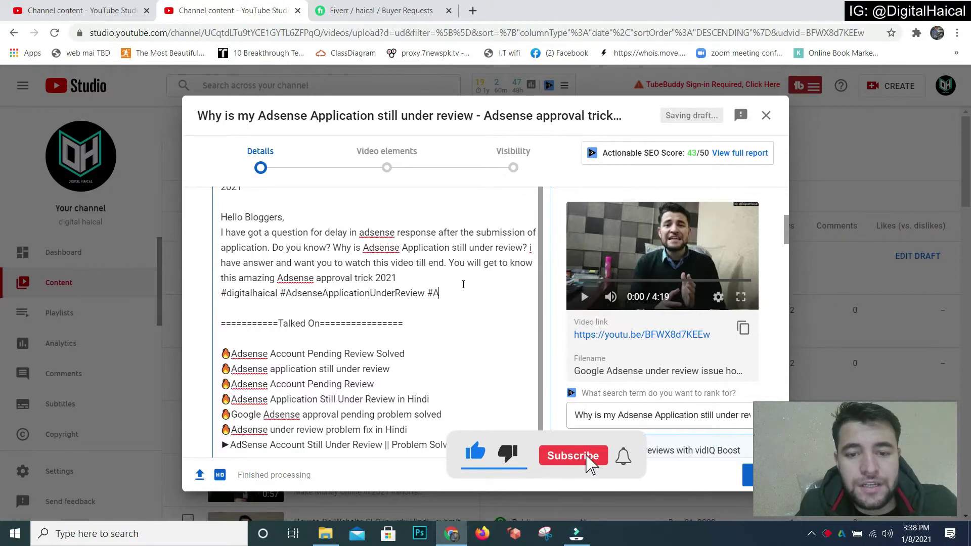
key(BackSpace)
text(GoogleAdsense2021)
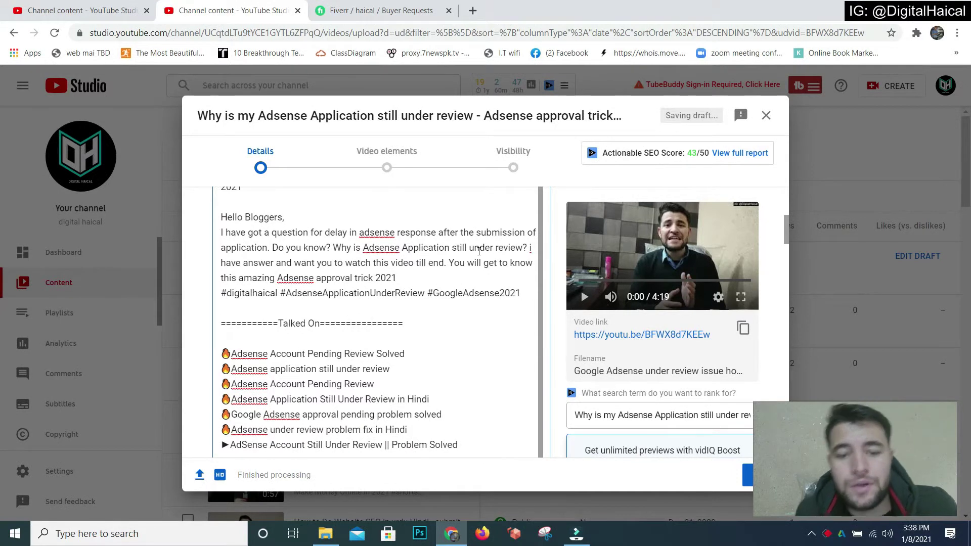
Step: Search YouTube for "Why is my Adsense Application still under review", copied from the draft's title, and browse the results
drag(785, 233, 787, 255)
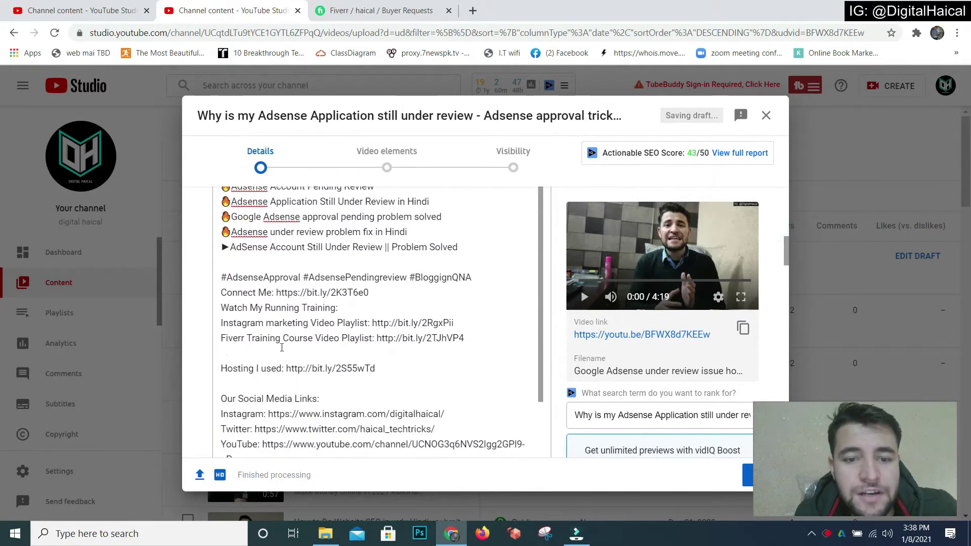
drag(786, 248, 785, 375)
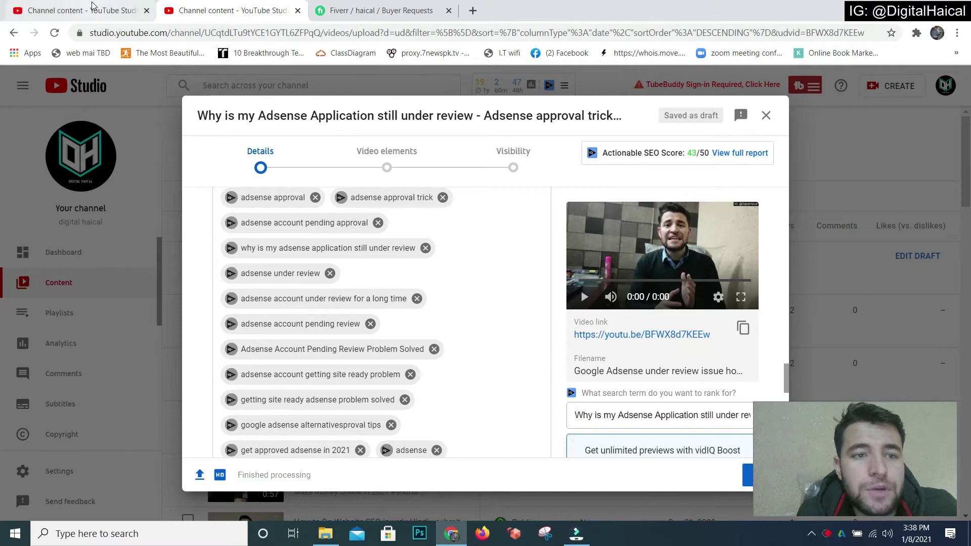
drag(476, 117, 197, 112)
key(ctrl+c)
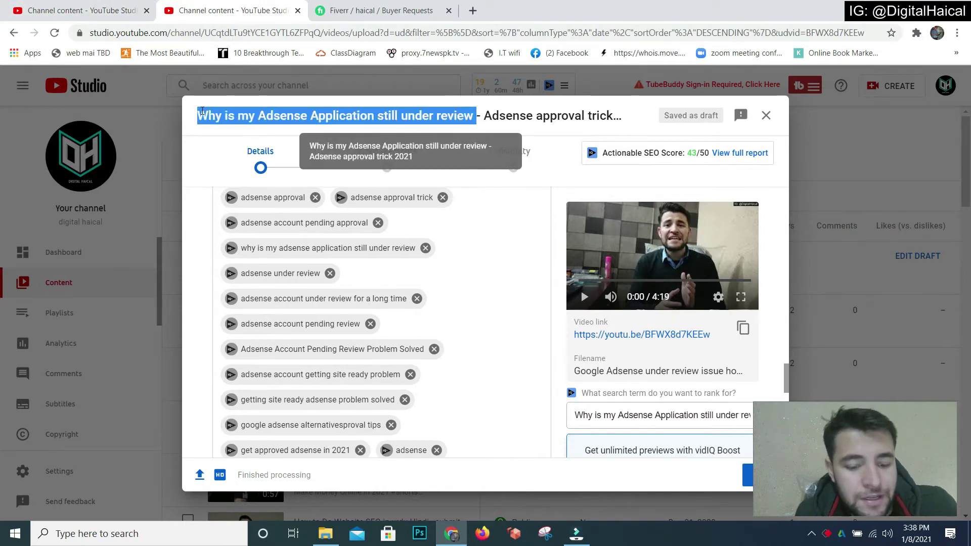
click(406, 76)
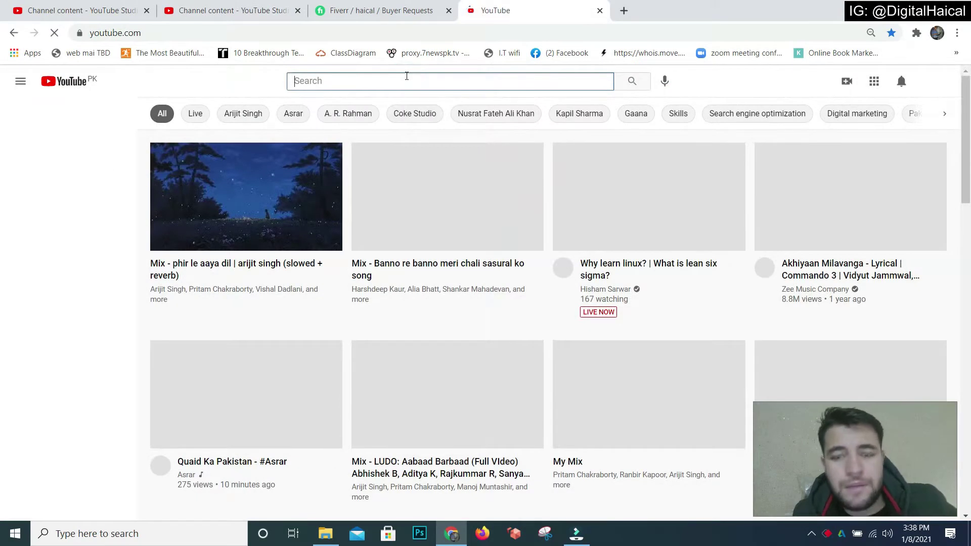
key(ctrl+v)
key(Return)
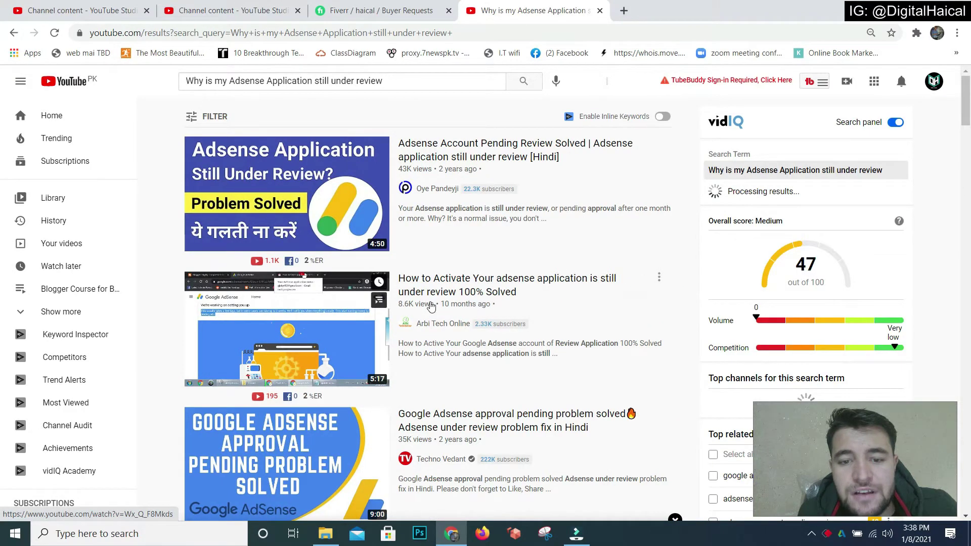
scroll(966, 126, down, 5)
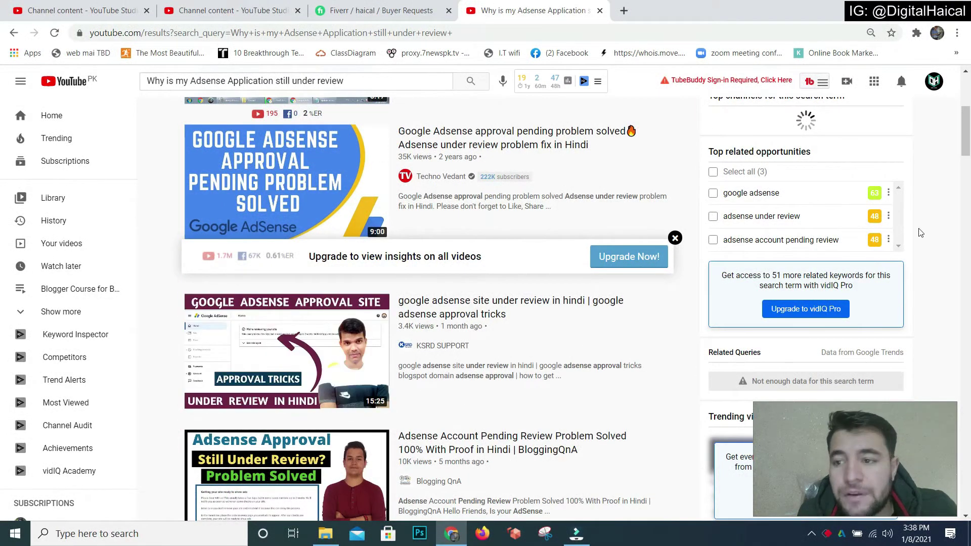
scroll(430, 253, up, 6)
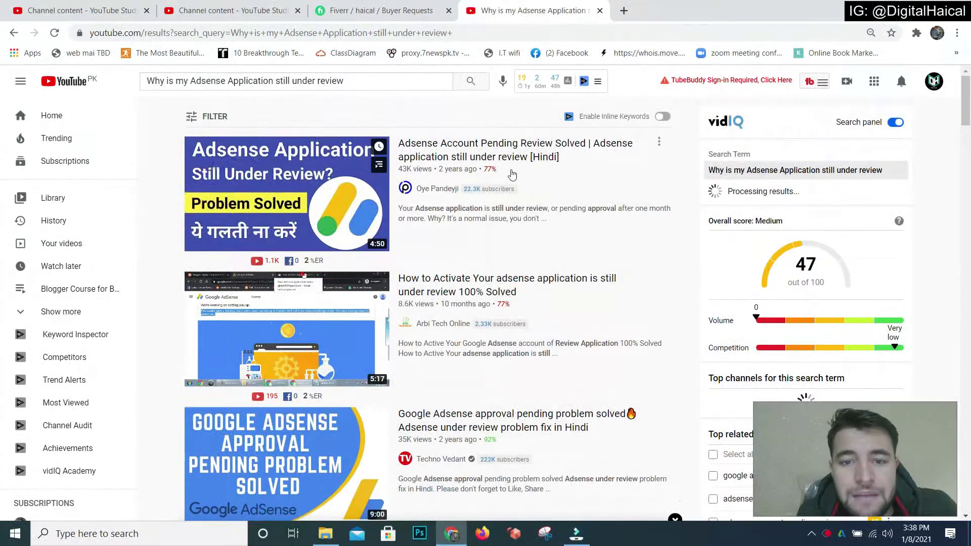
Step: Open the first search result, pause the video, and review its video tags and rankings in vidIQ
click(479, 158)
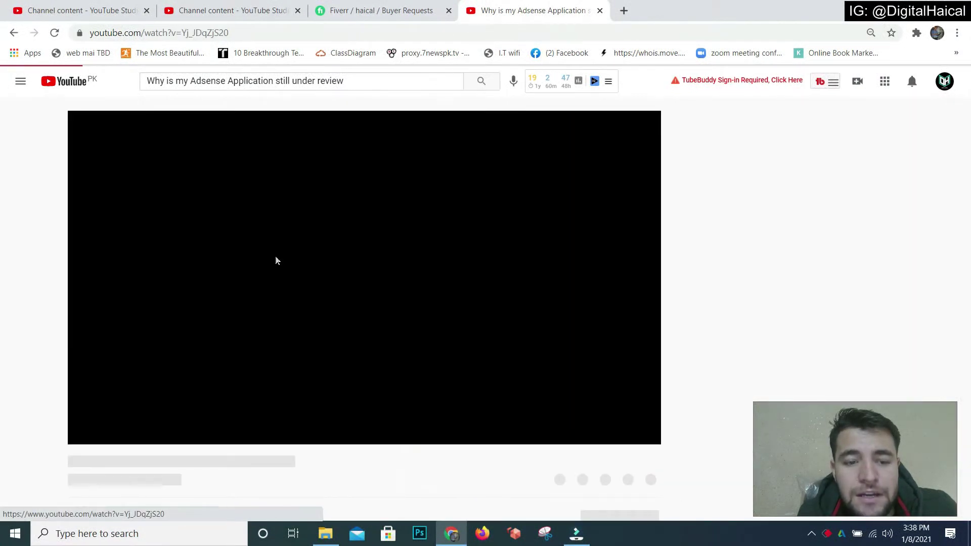
click(82, 434)
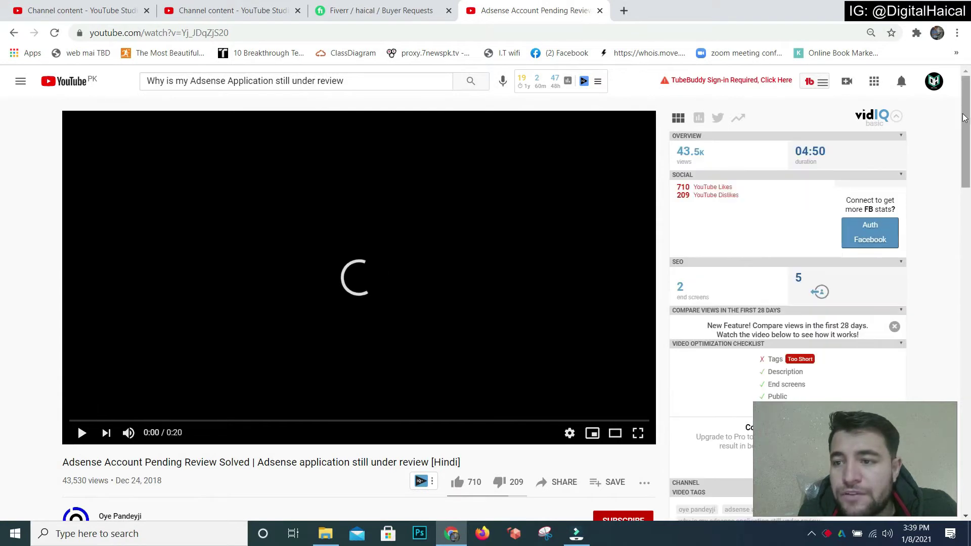
scroll(965, 115, down, 8)
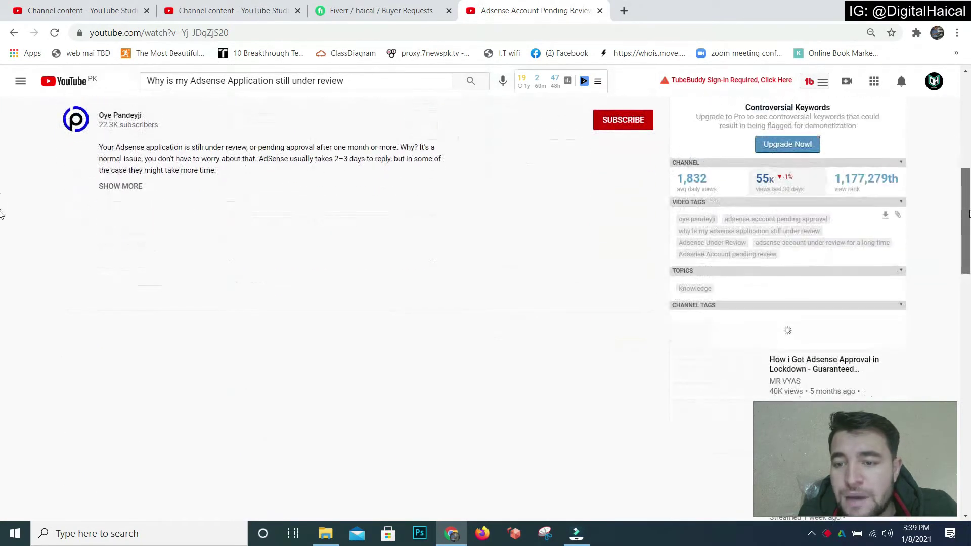
scroll(782, 224, down, 5)
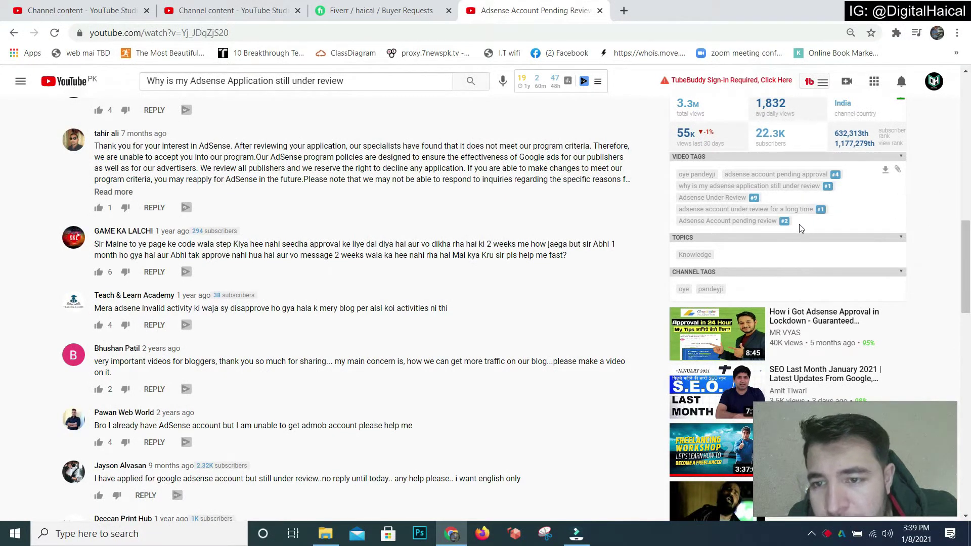
drag(969, 272, 969, 128)
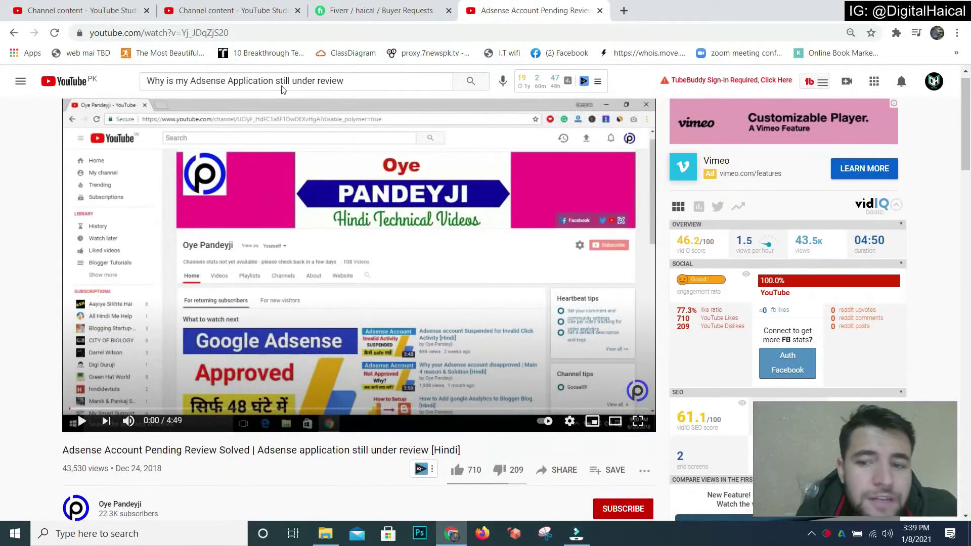
Step: Return to the Adsense draft and check its tags and title against the competing video's tags
click(124, 7)
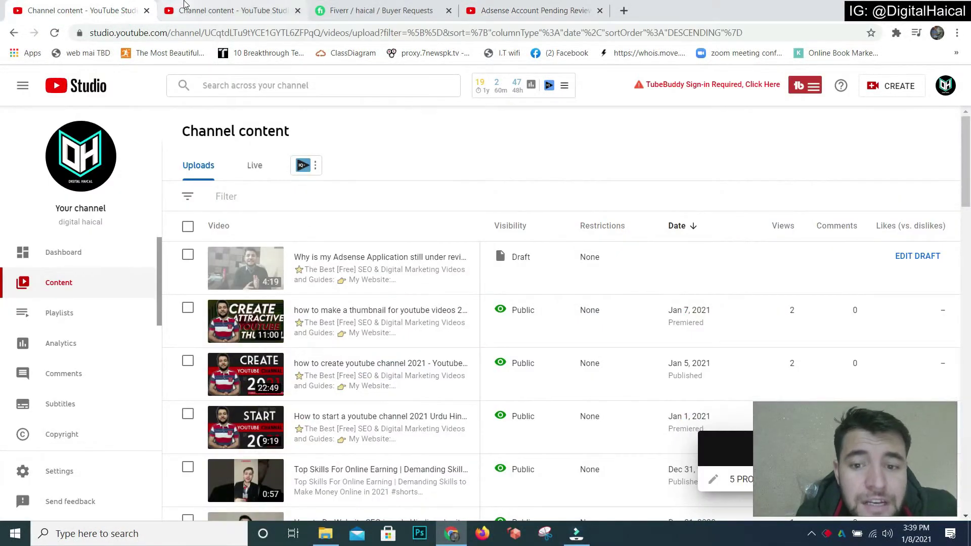
click(206, 6)
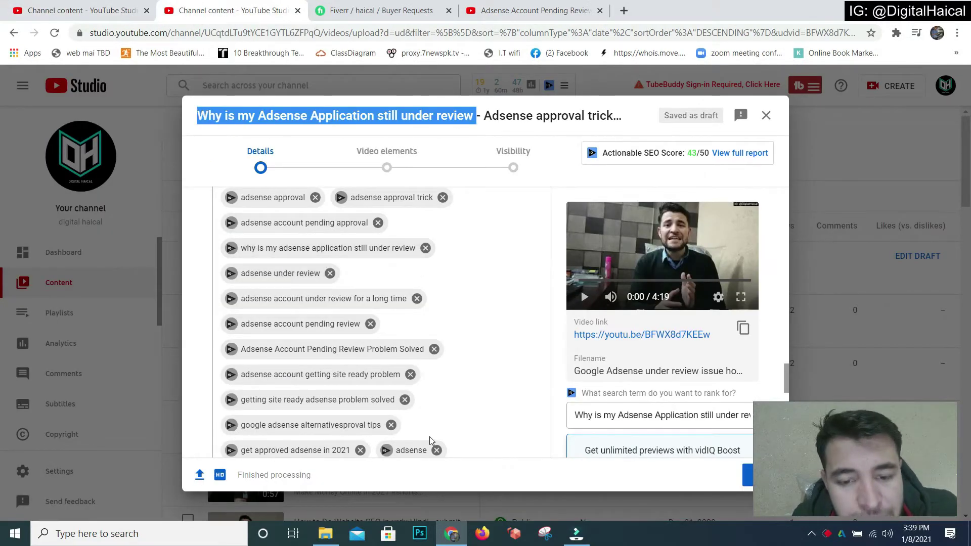
click(970, 167)
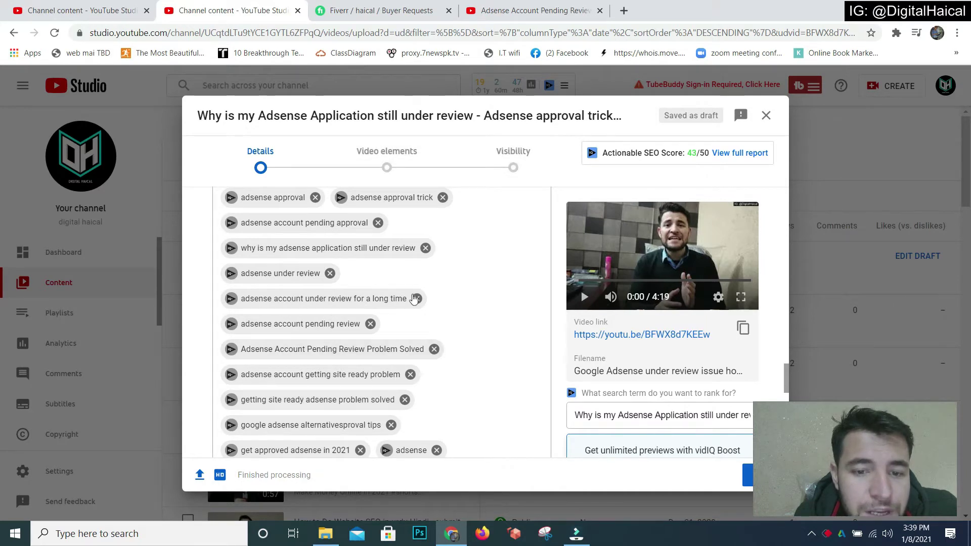
drag(787, 381, 785, 370)
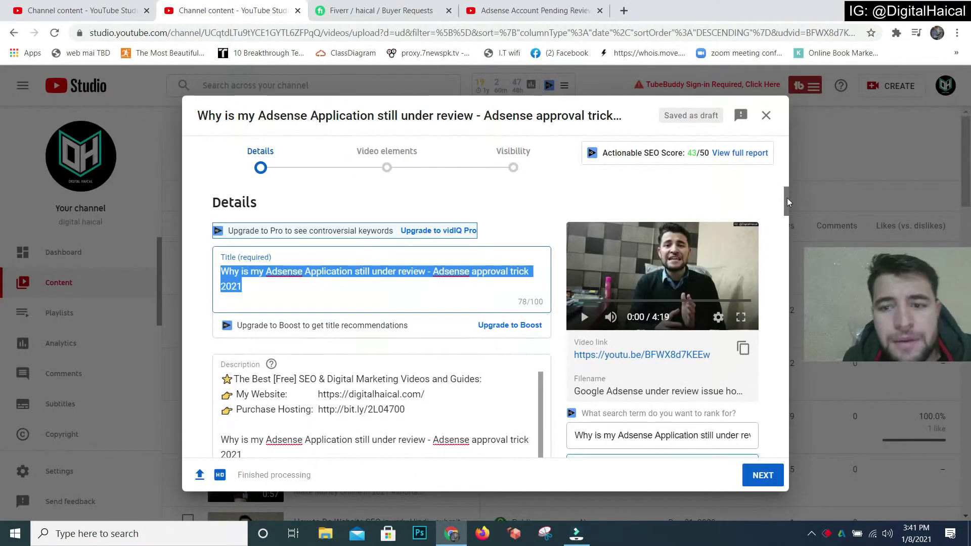
Step: Start uploading a custom thumbnail, browse to the MANI (F:) drive, and show its files as large icons
drag(788, 215, 781, 287)
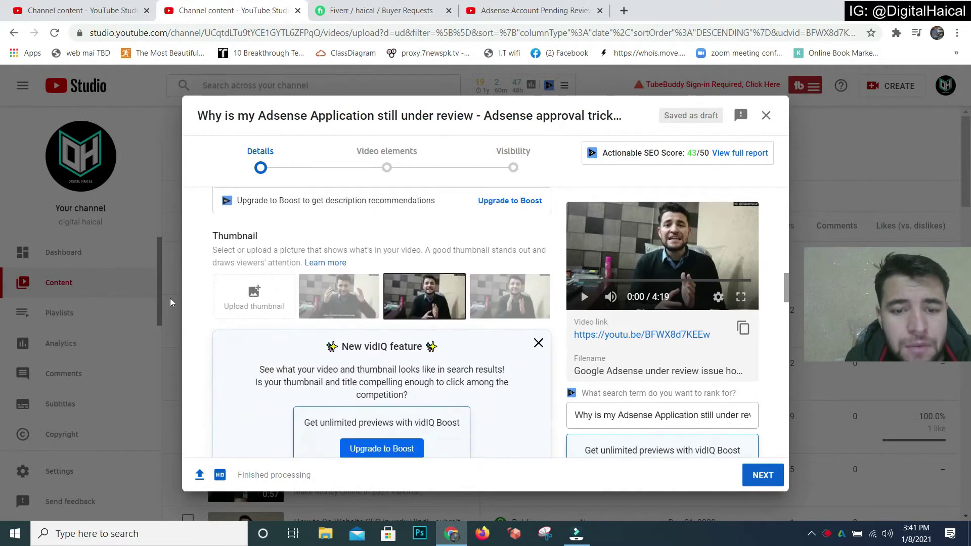
click(259, 294)
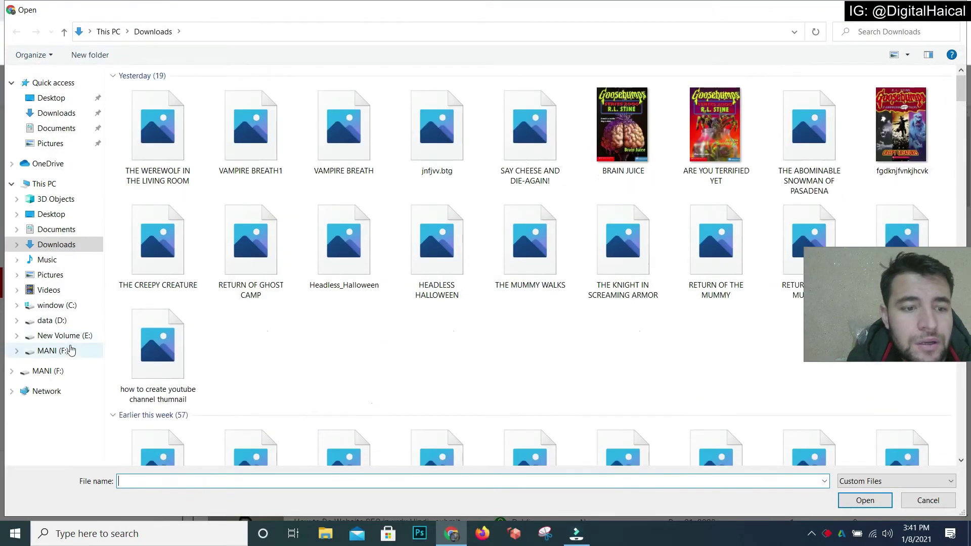
click(71, 352)
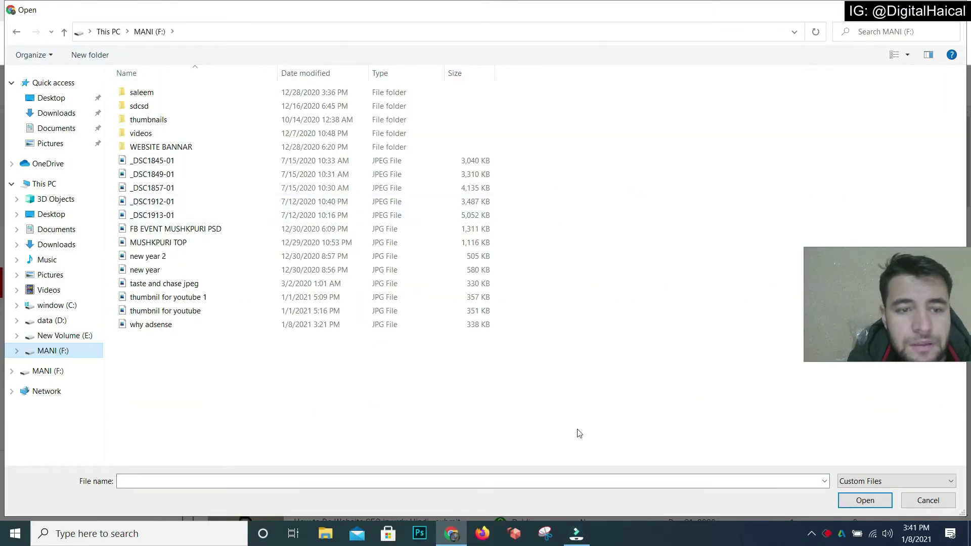
click(910, 54)
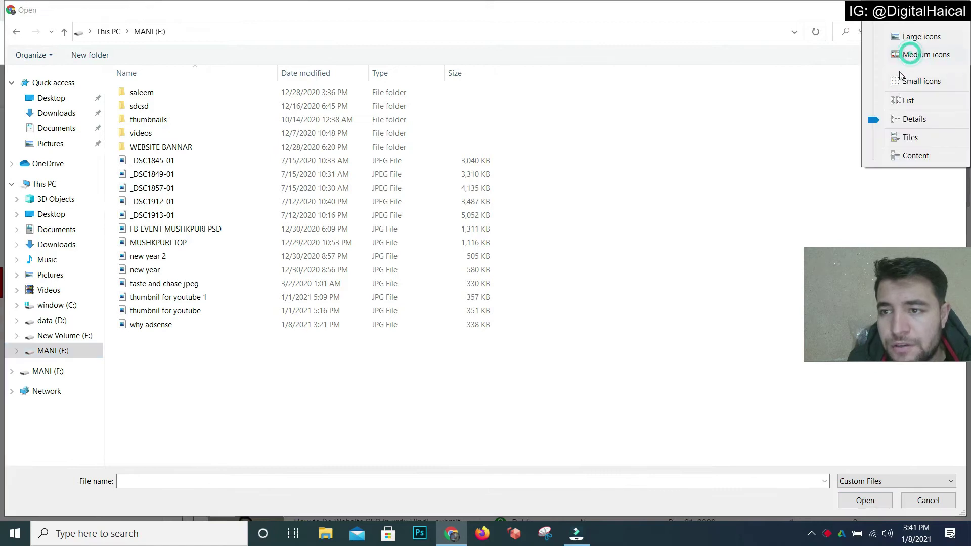
click(903, 35)
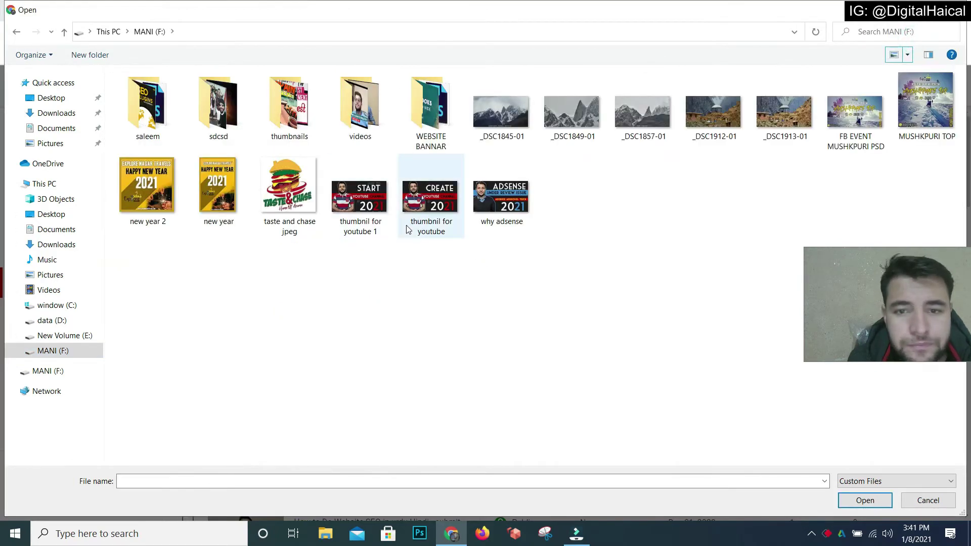
Step: Rename the "why adsense" image "Why is my Adsense Application still under review - Adsense approval trick 2021" and upload it as the thumbnail
click(503, 221)
click(504, 221)
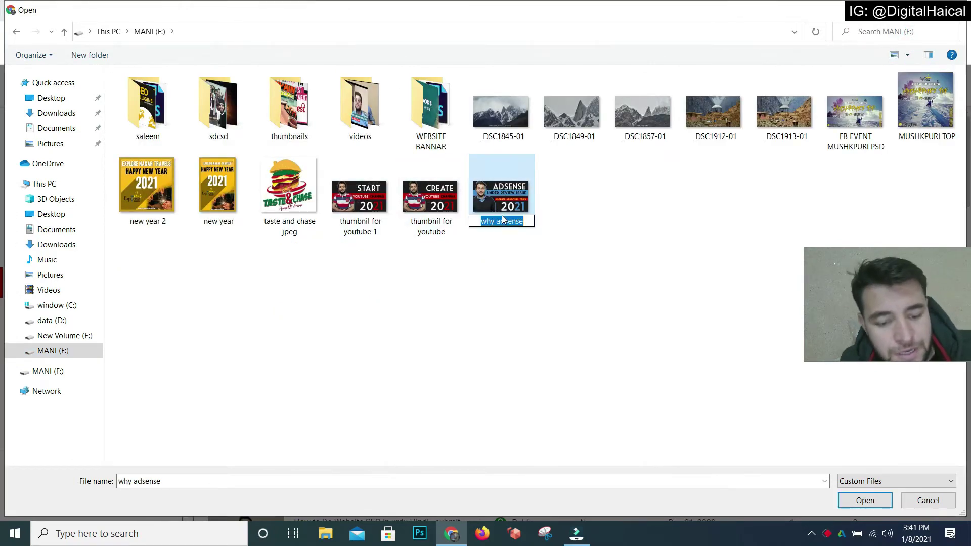
text(Why is my Adsense Application still under review - Adsense approval trick 2021)
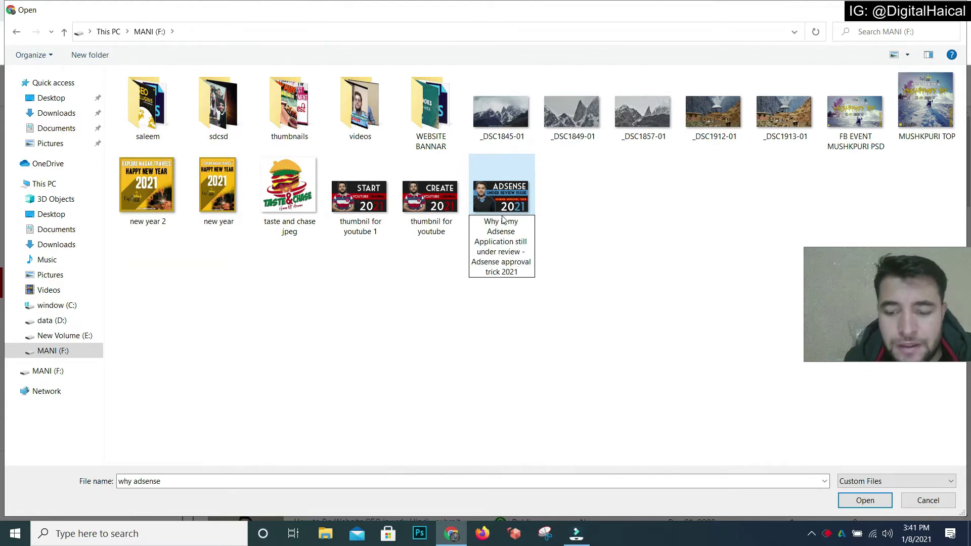
key(Return)
double_click(506, 200)
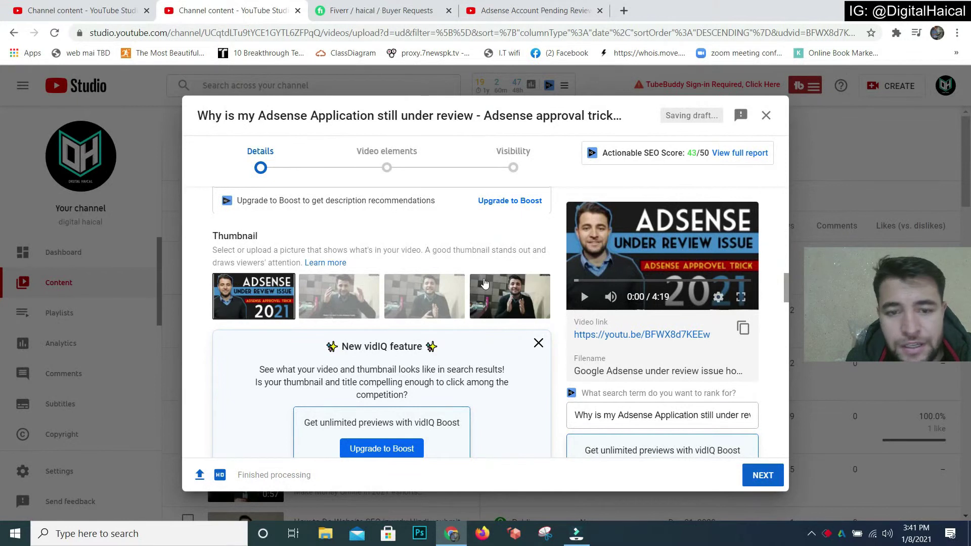
mouse_move(282, 291)
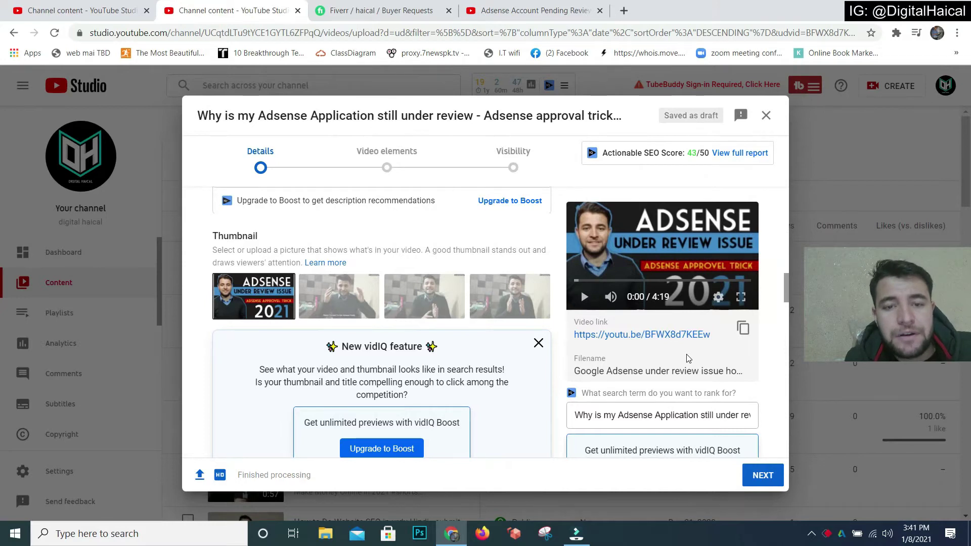
Step: Review the draft's playlist, audience, paid promotion, tags and language settings
scroll(688, 358, down, 10)
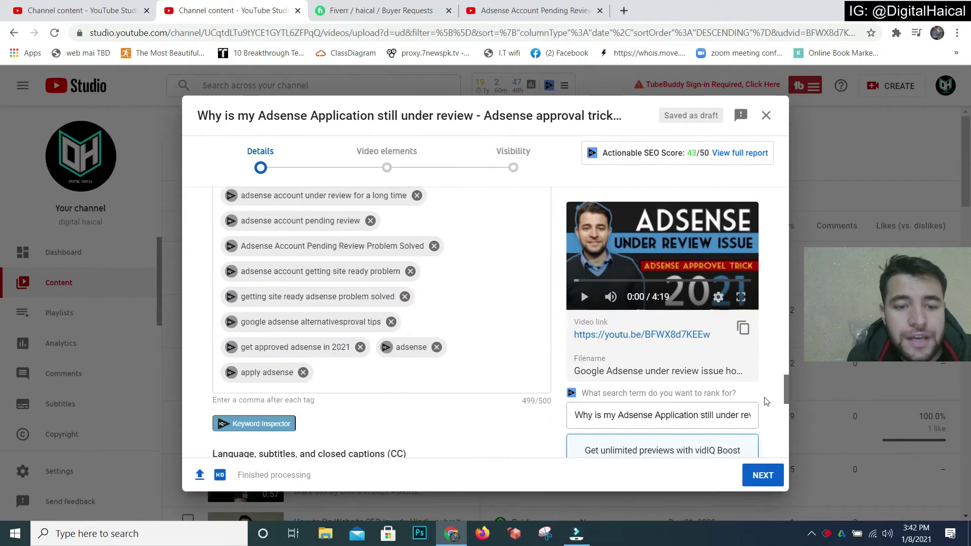
scroll(762, 421, down, 2)
scroll(658, 374, up, 15)
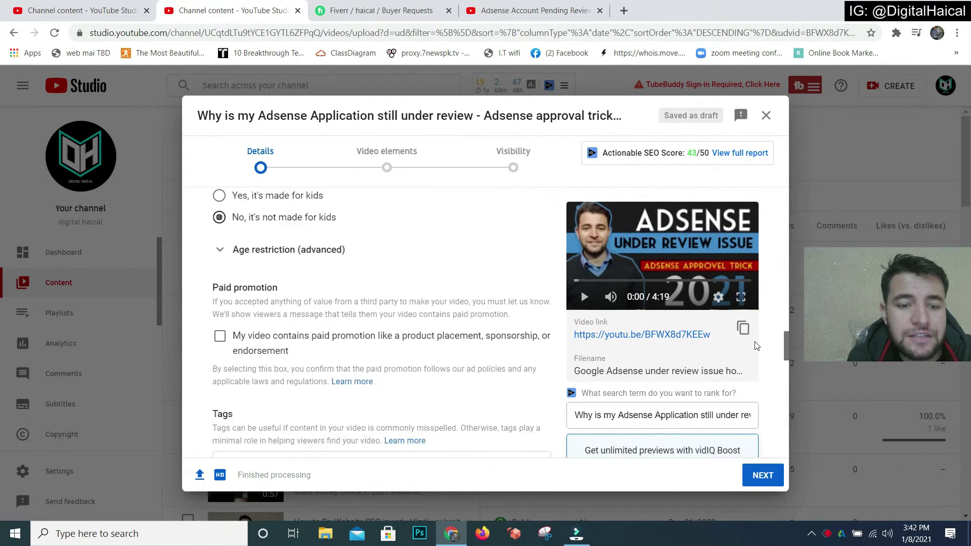
click(260, 299)
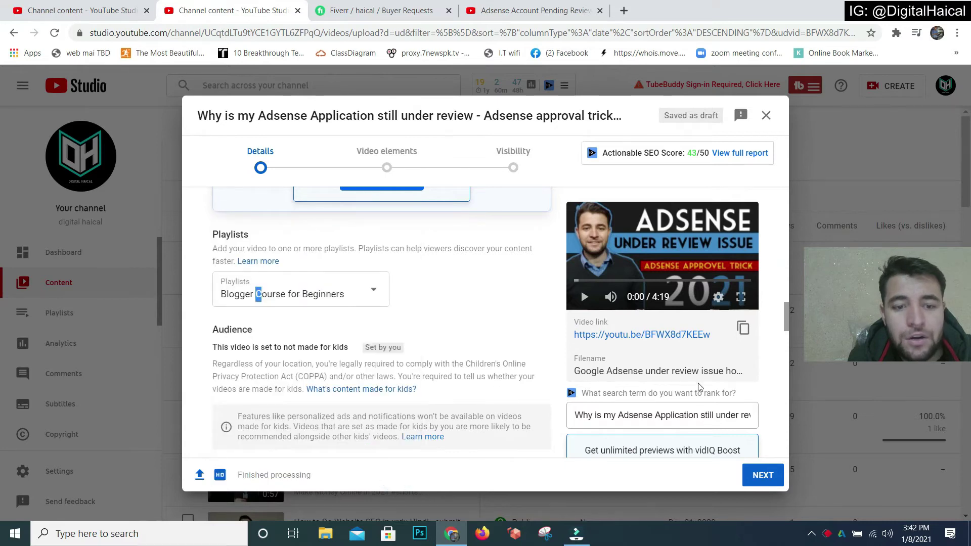
scroll(422, 280, down, 5)
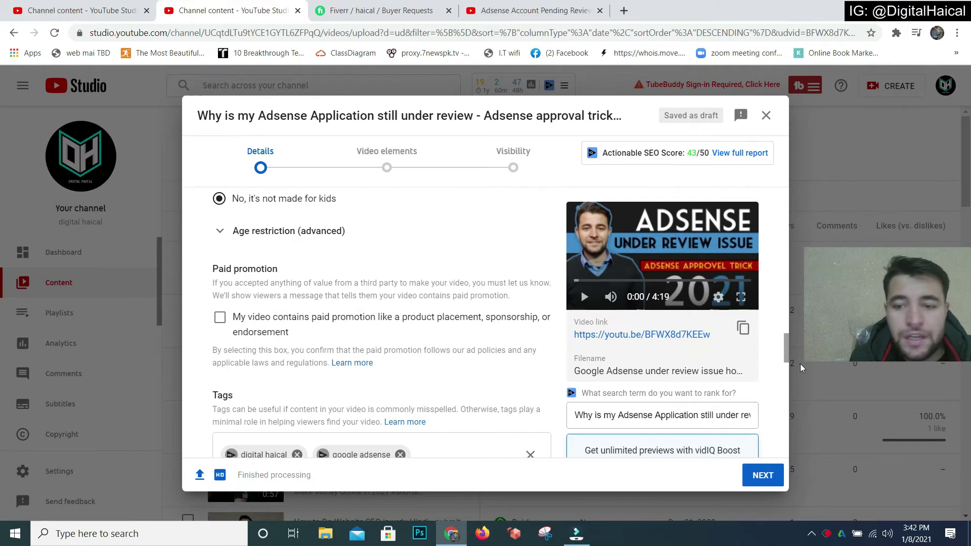
scroll(787, 354, up, 2)
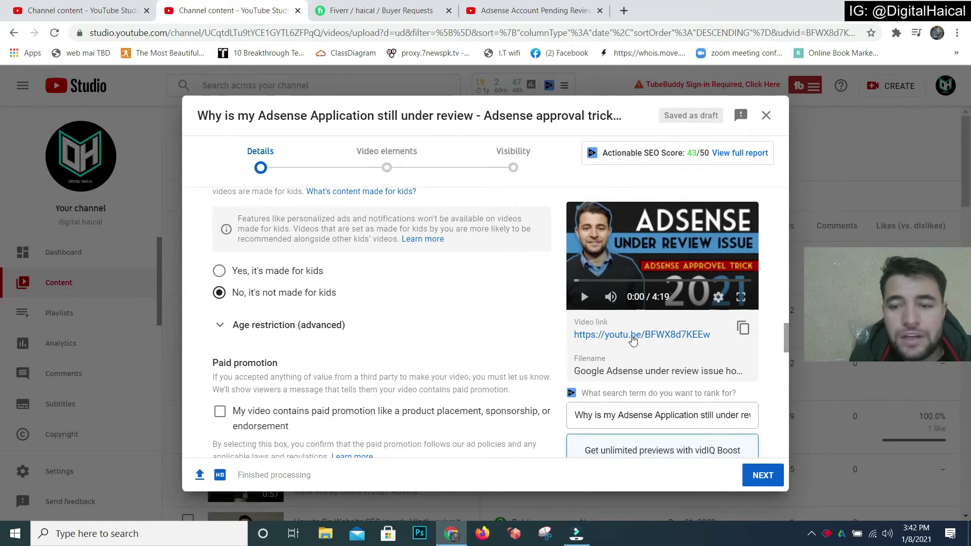
drag(787, 333, 785, 365)
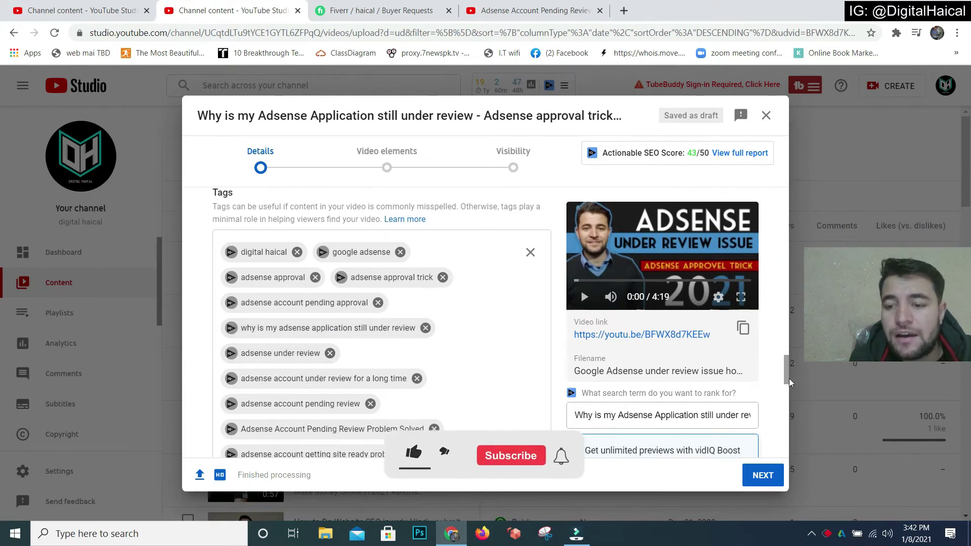
drag(785, 372, 787, 420)
Step: Add an end screen with video, subscribe and playlist elements, and search "adsense" to feature the "Adsense Approve Nahi Mil Raha ?" video
click(760, 474)
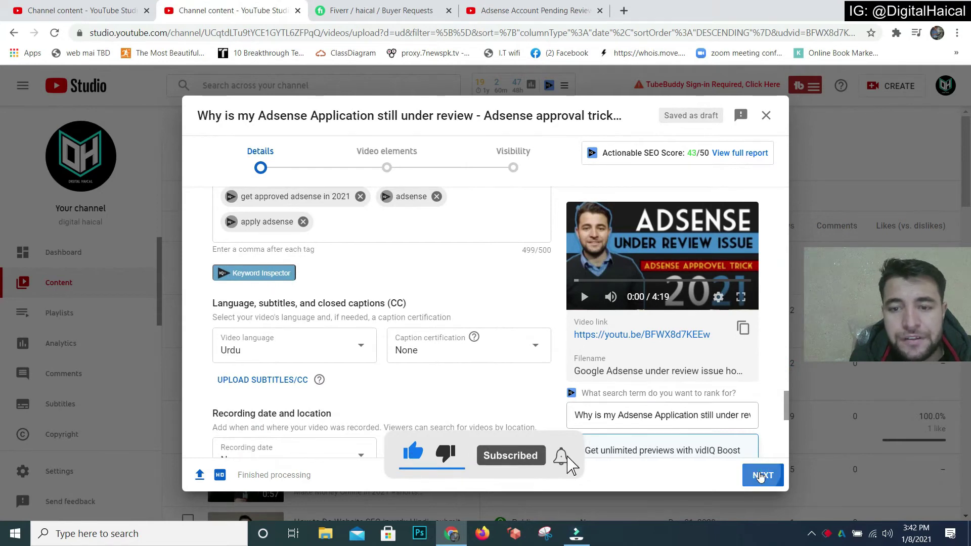
click(735, 269)
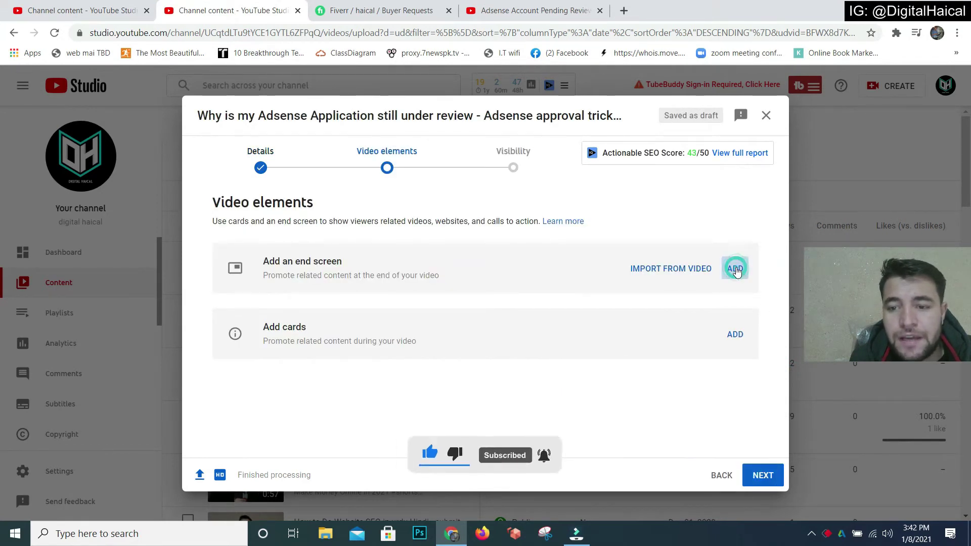
drag(532, 206, 534, 343)
click(441, 263)
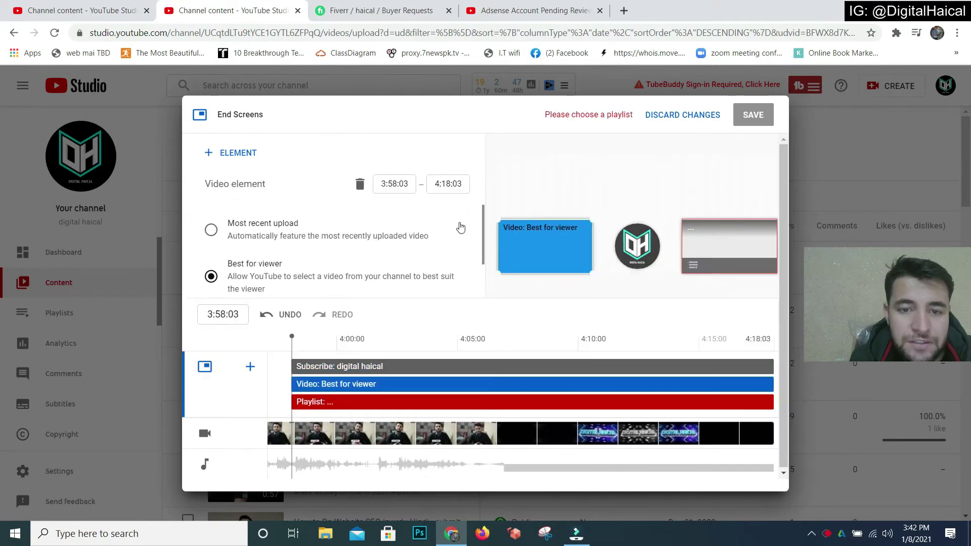
click(248, 276)
text(adsense)
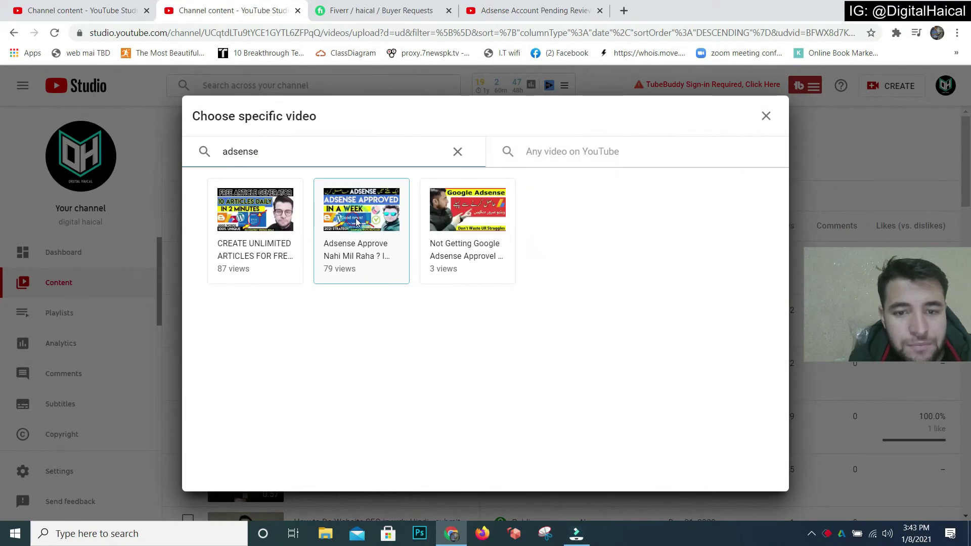
click(360, 223)
Step: Search "seo" to fill the end screen's remaining playlist element, and save the end screen
click(412, 226)
text(seo)
click(334, 202)
click(454, 228)
click(568, 204)
click(758, 124)
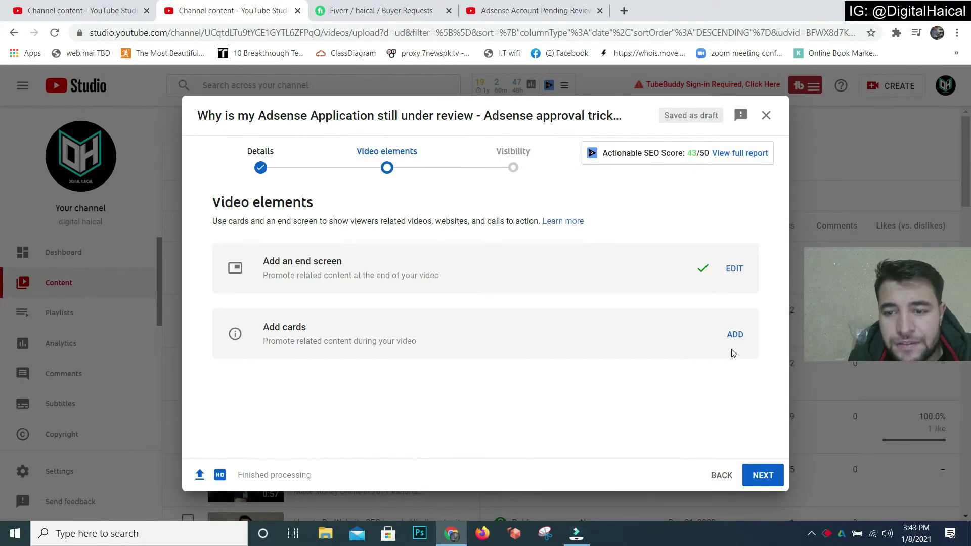
Step: Add a video card at 0:20:06 and a second one at 1:15:10 for the "SEO Competitor Analysis Tools" video
click(735, 335)
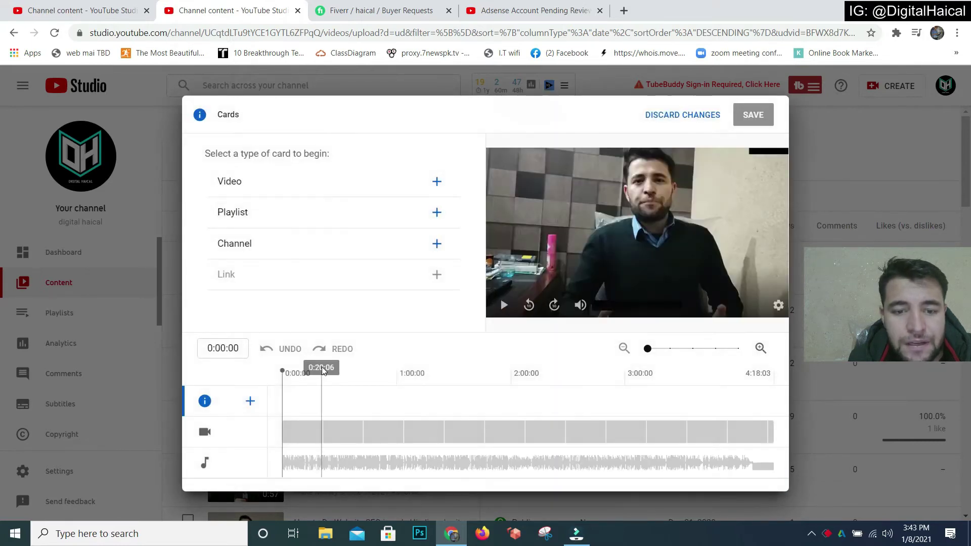
click(238, 182)
click(241, 201)
click(223, 154)
click(223, 156)
click(468, 299)
Step: Add a third video card at 2:12:22 for the "How to search for blog topics on the internet" video
click(535, 375)
click(223, 155)
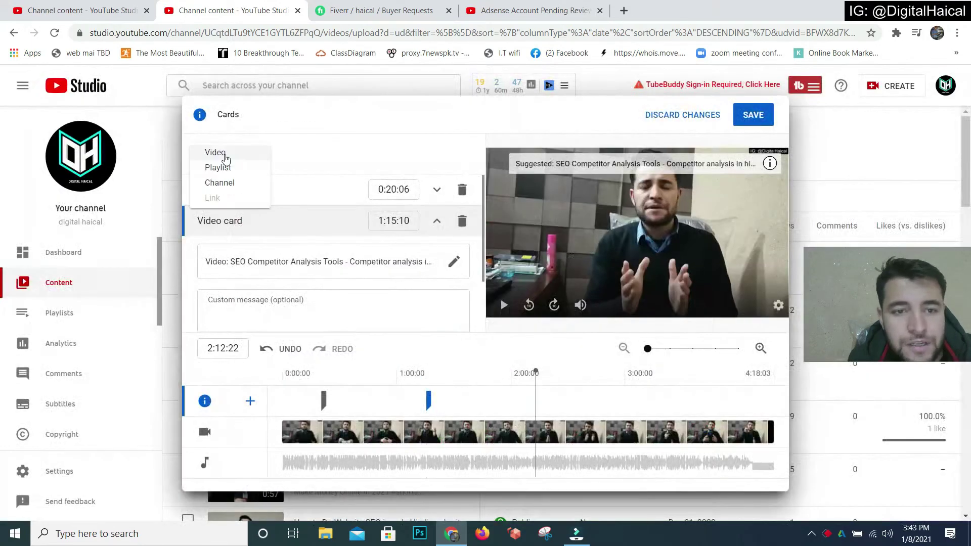
click(225, 158)
scroll(465, 313, down, 8)
click(247, 303)
Step: Add a fourth video card at 3:12:08 for the "Top 6 Low Competition Gigs On Fiverr" video
click(645, 375)
click(223, 155)
click(226, 157)
drag(784, 254, 785, 366)
click(468, 333)
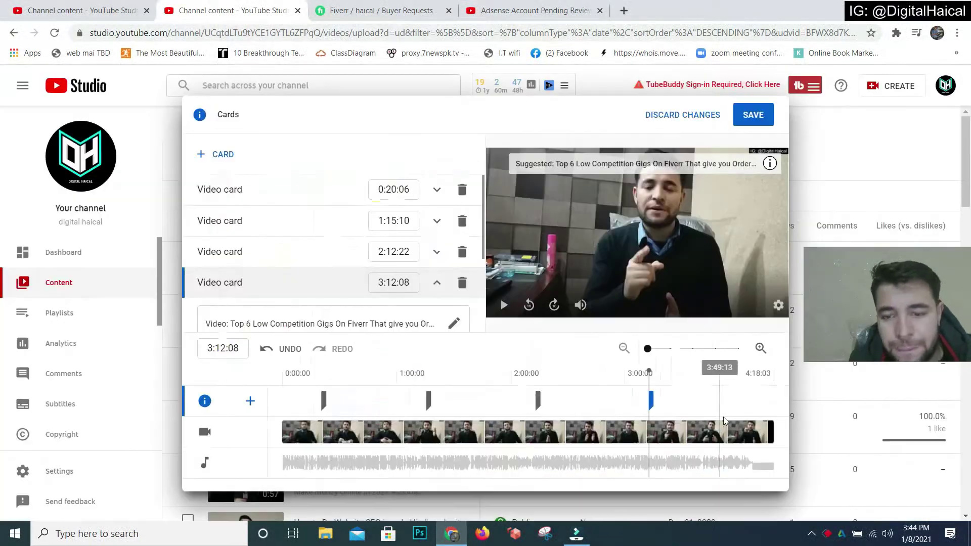
Step: Add a fifth video card at 3:47:22 for the "SEO Yoast Green Lights Setup" video
click(223, 155)
click(226, 157)
click(469, 323)
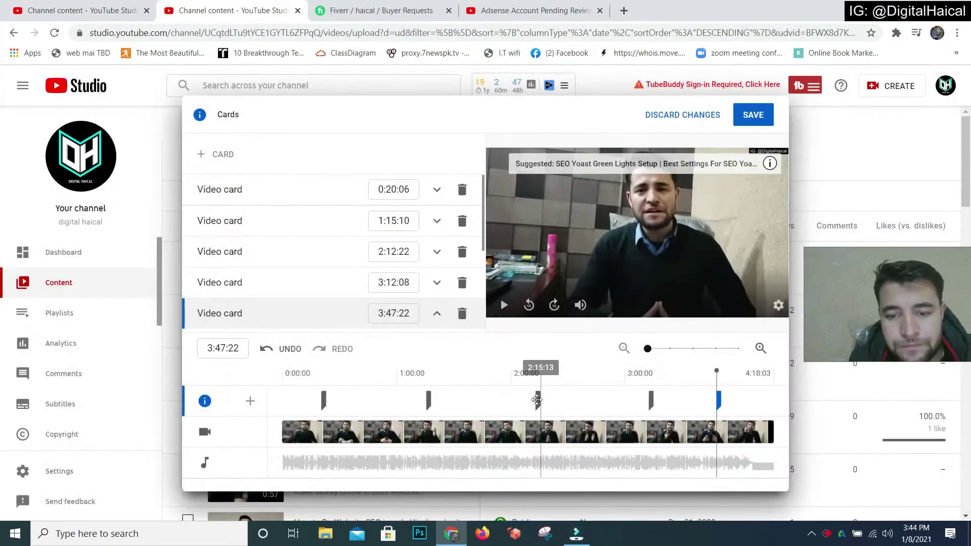
Step: Respace the cards, moving the third to 1:52:15, fourth to 2:38:19 and fifth to 3:24:15, adjust the first two, and save them
drag(536, 401, 499, 401)
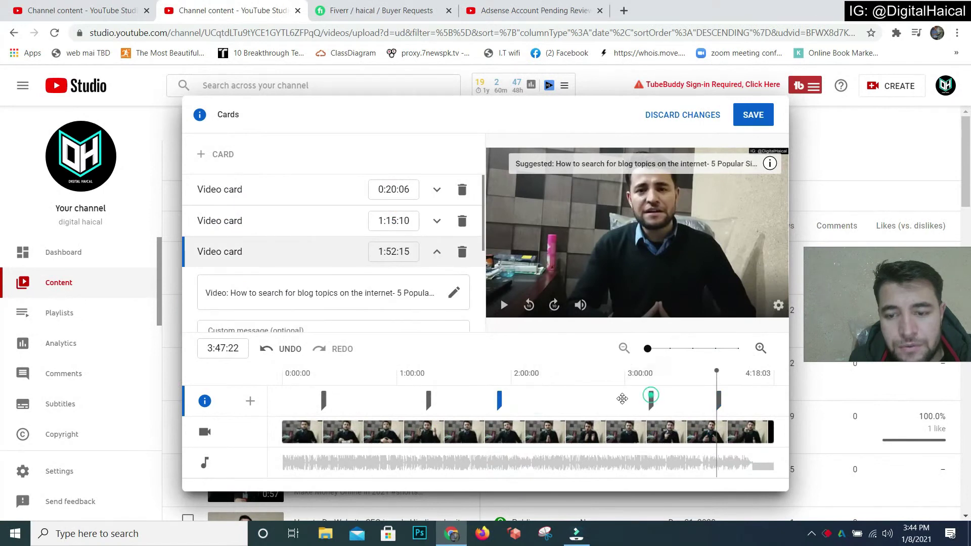
drag(651, 400, 587, 401)
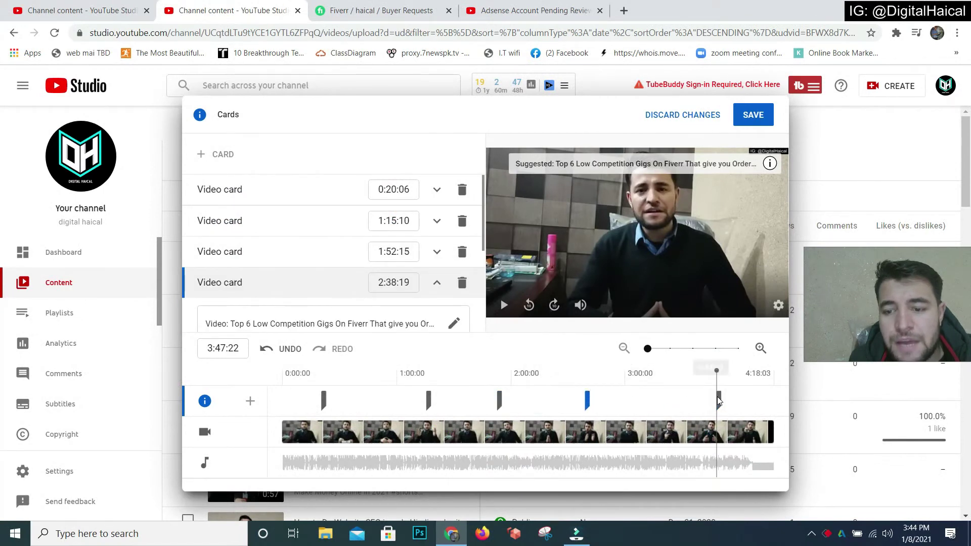
drag(719, 400, 675, 397)
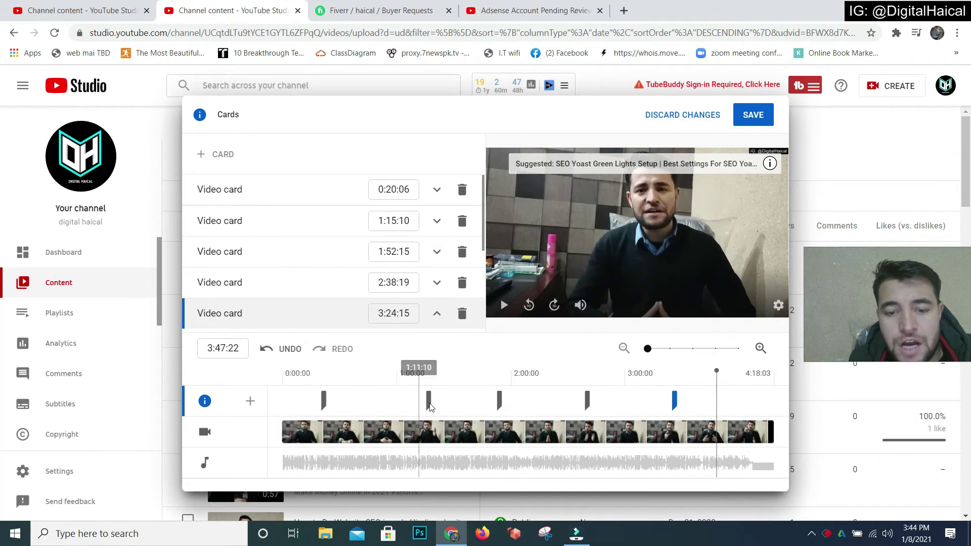
drag(428, 399, 397, 400)
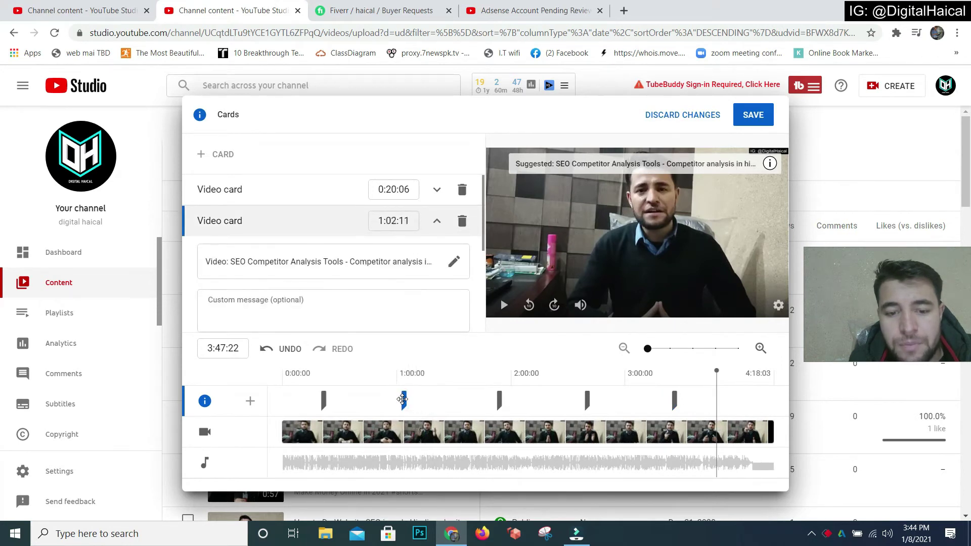
drag(322, 400, 345, 400)
drag(403, 404, 421, 408)
click(761, 117)
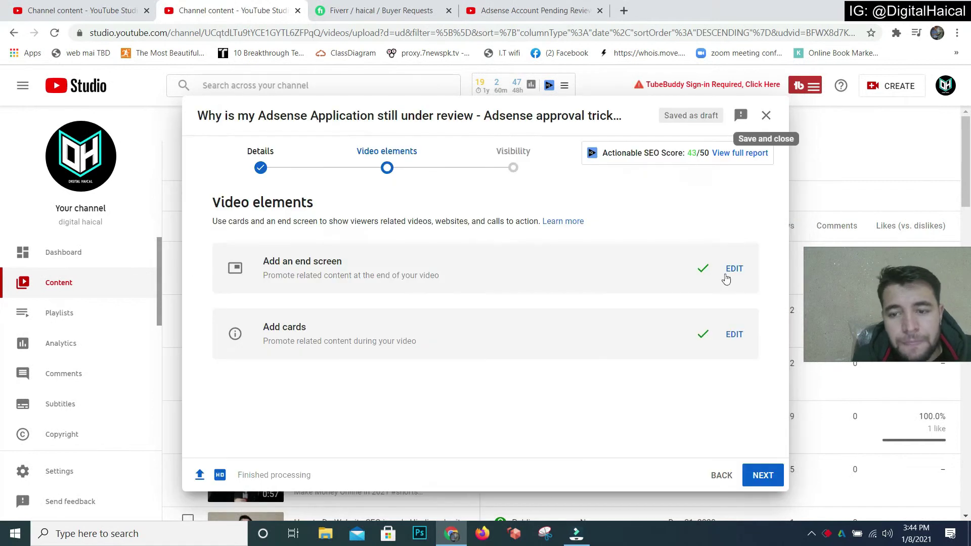
Step: Set the video's visibility to Public as an instant Premiere, publish it, and dismiss the share dialog
click(764, 477)
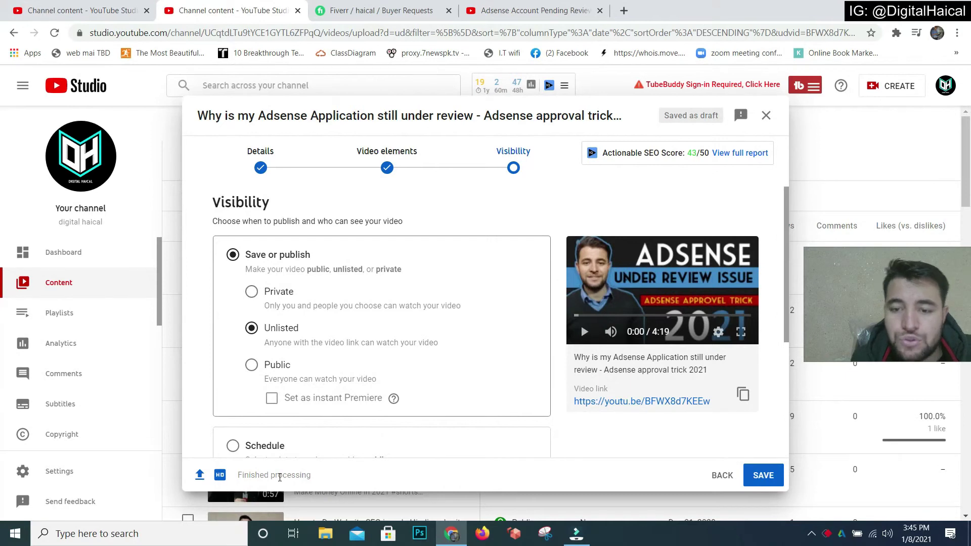
click(254, 370)
click(271, 401)
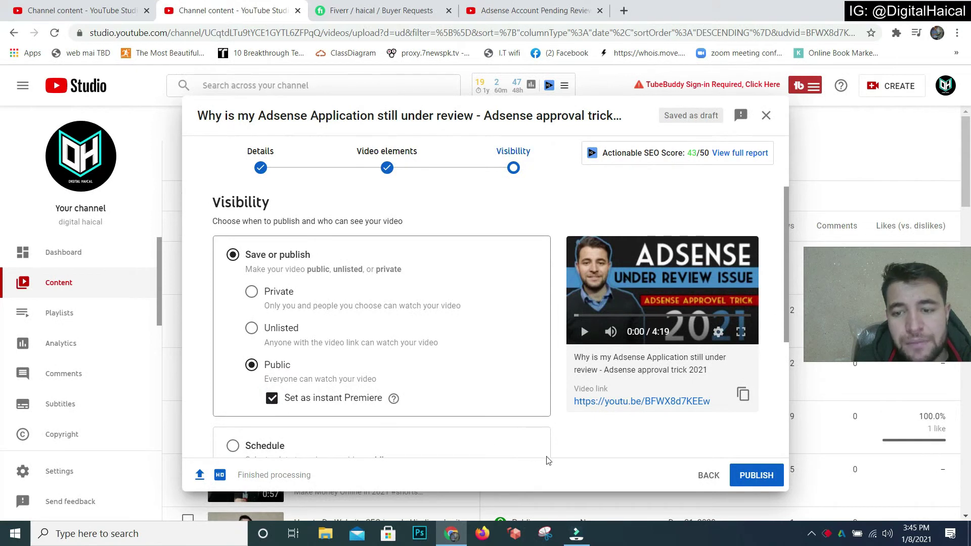
click(764, 478)
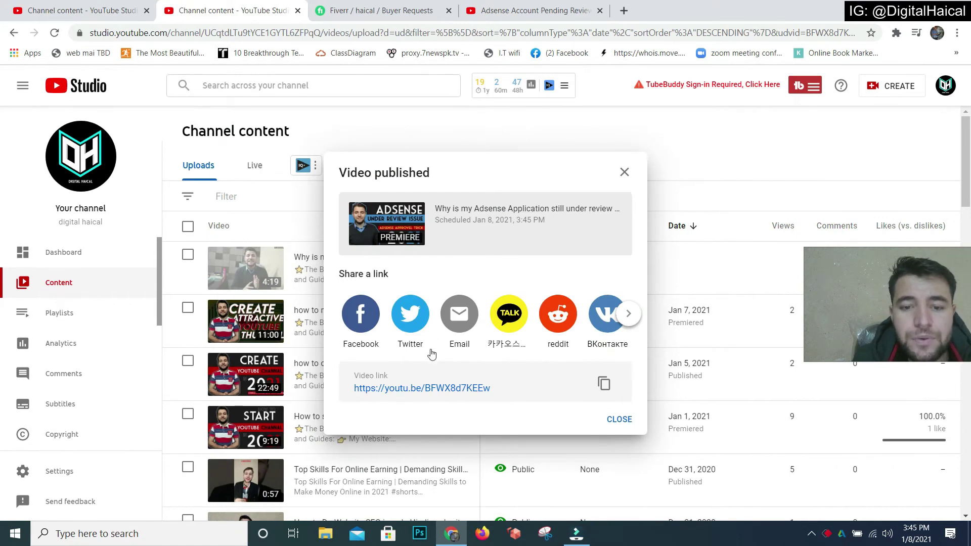
click(618, 422)
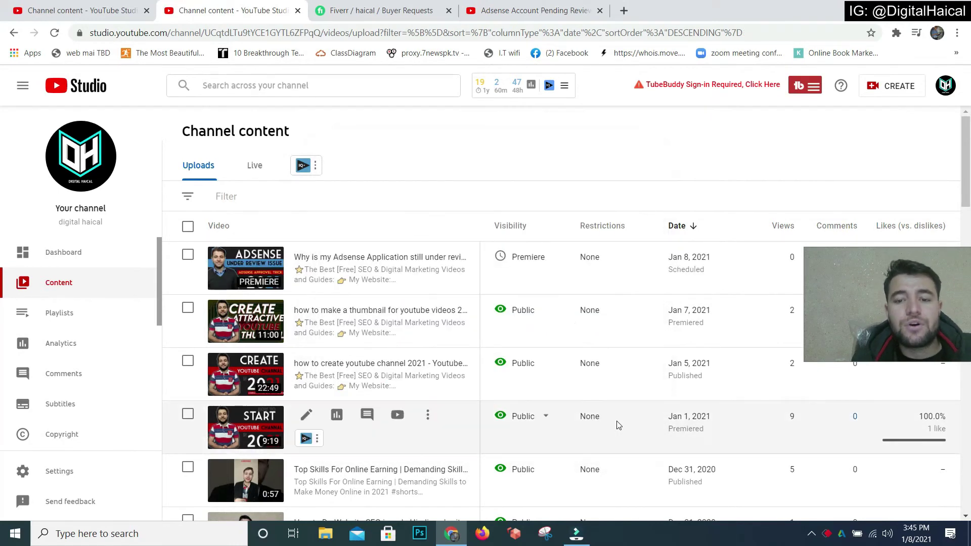